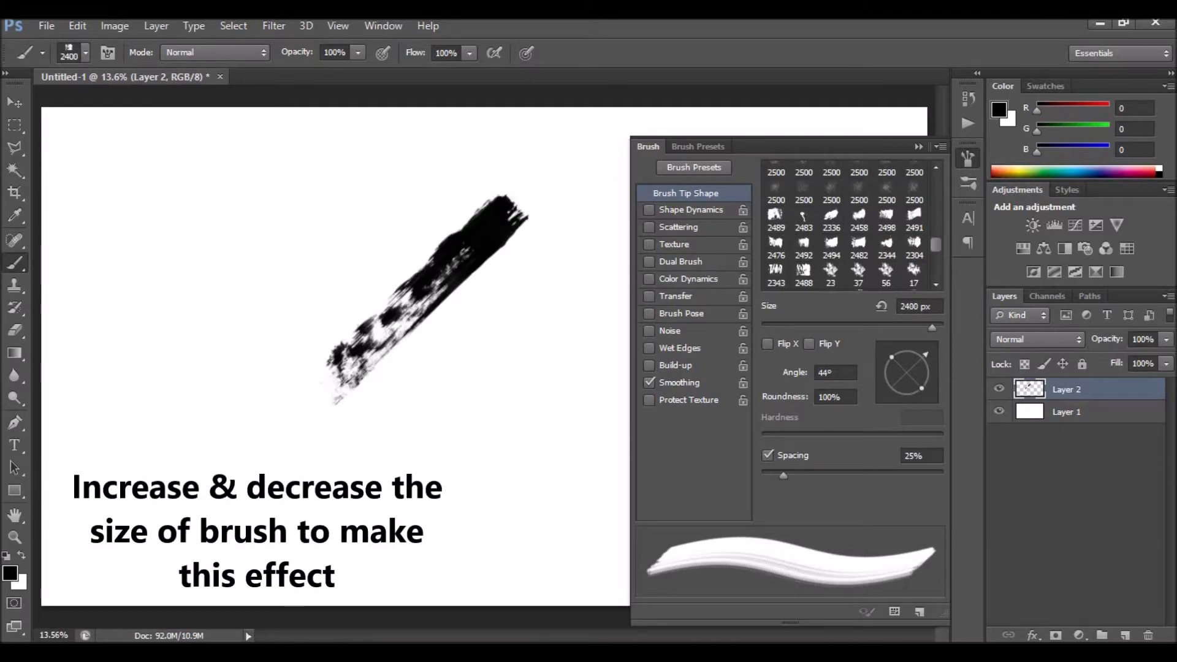
- Paint three more diagonal strokes around the first one on Layer 2, varying the brush size and using 2900 px for the last
left_click_drag(352, 304, 472, 190)
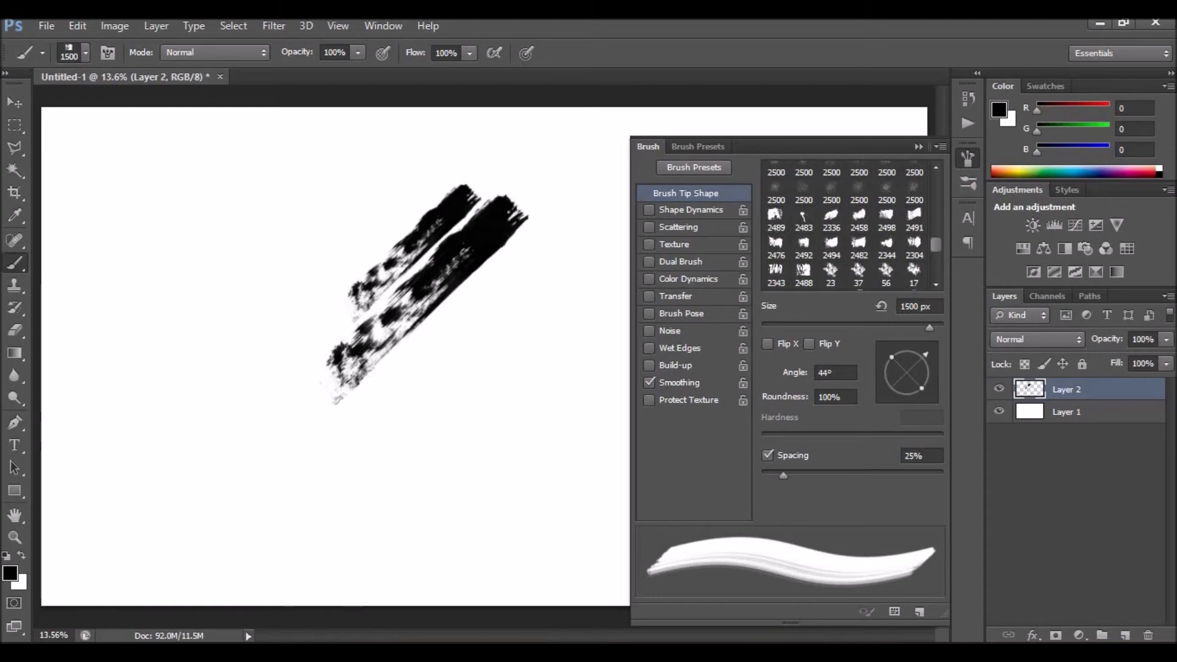
left_click_drag(289, 295, 377, 210)
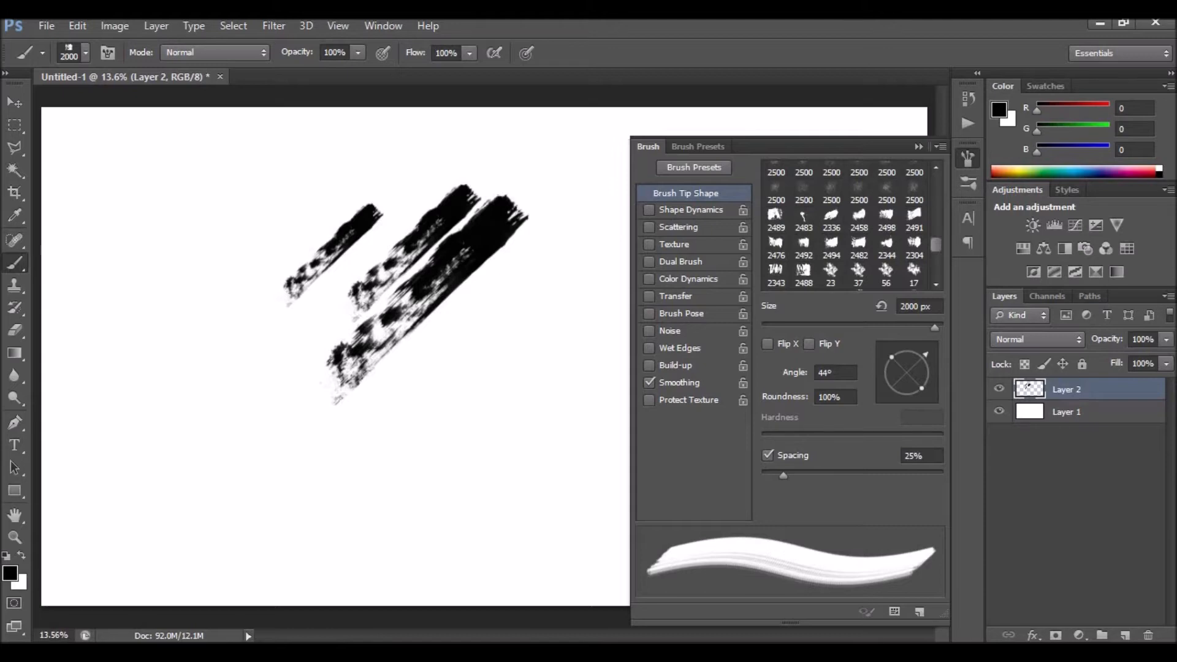
key("bracketright")
key("bracketright")
key("bracketright")
key("bracketright")
key("bracketright")
key("bracketright")
key("bracketright")
key("bracketright")
key("bracketright")
left_click(488, 300)
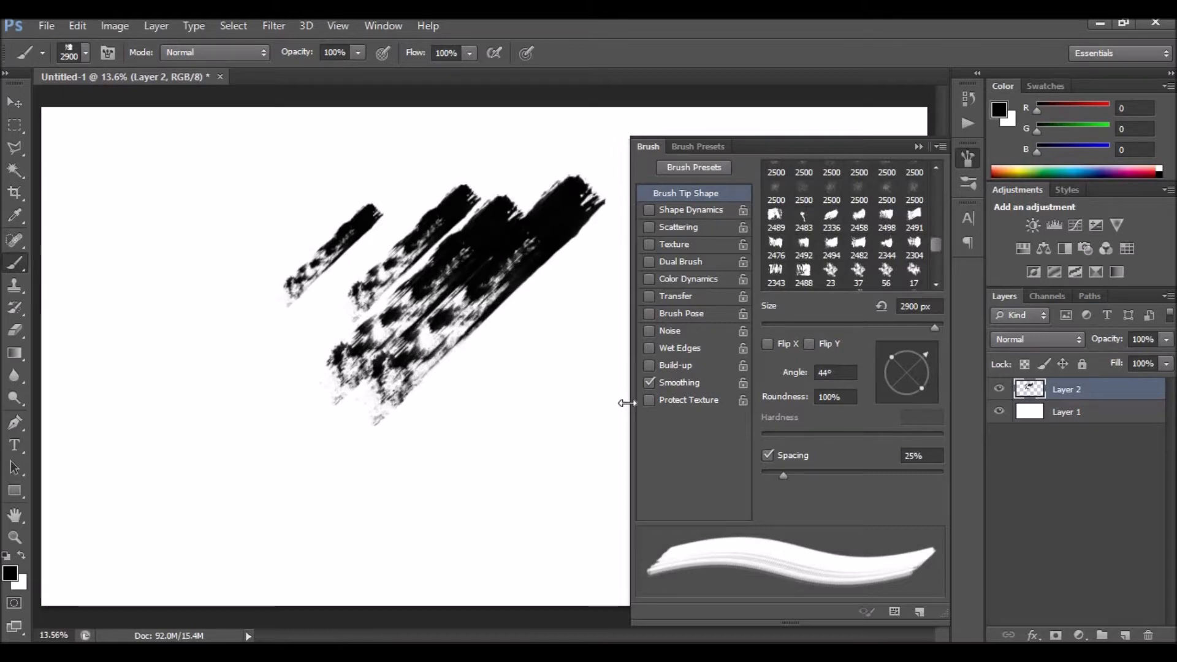
- Rotate the brush tip to -133° and stamp large overlapping strokes across the middle and lower-right side of the painted shape
mouse_move(926, 351)
left_mouse_down()
mouse_move(927, 377)
mouse_move(886, 392)
left_mouse_up()
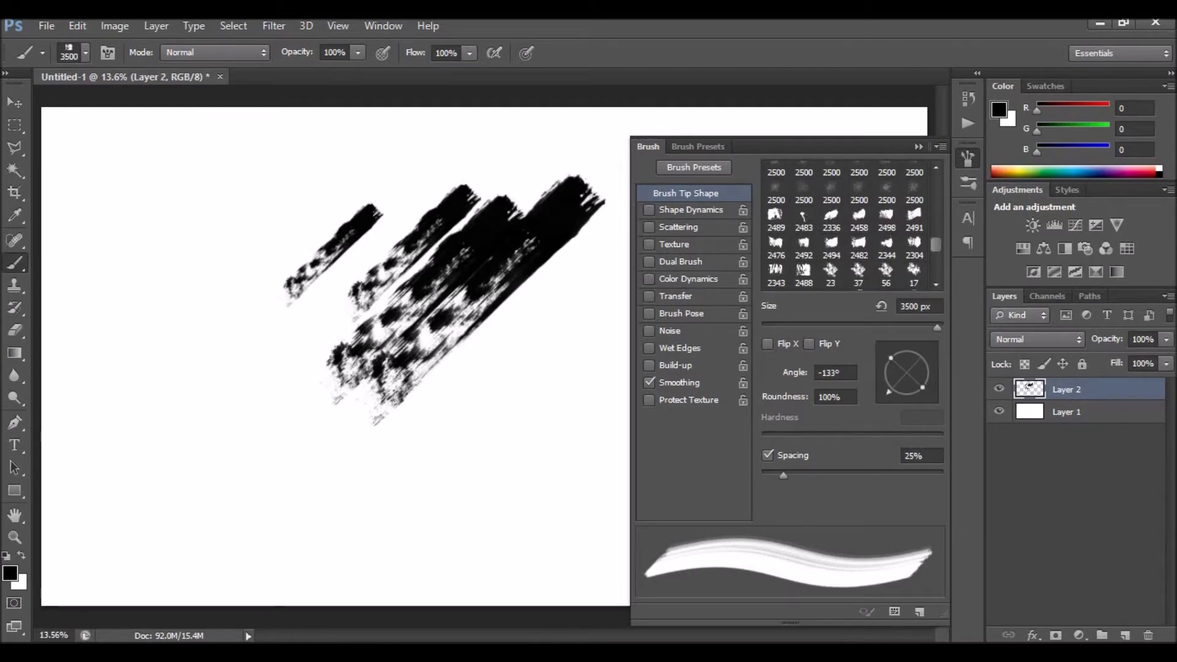
left_click(514, 312)
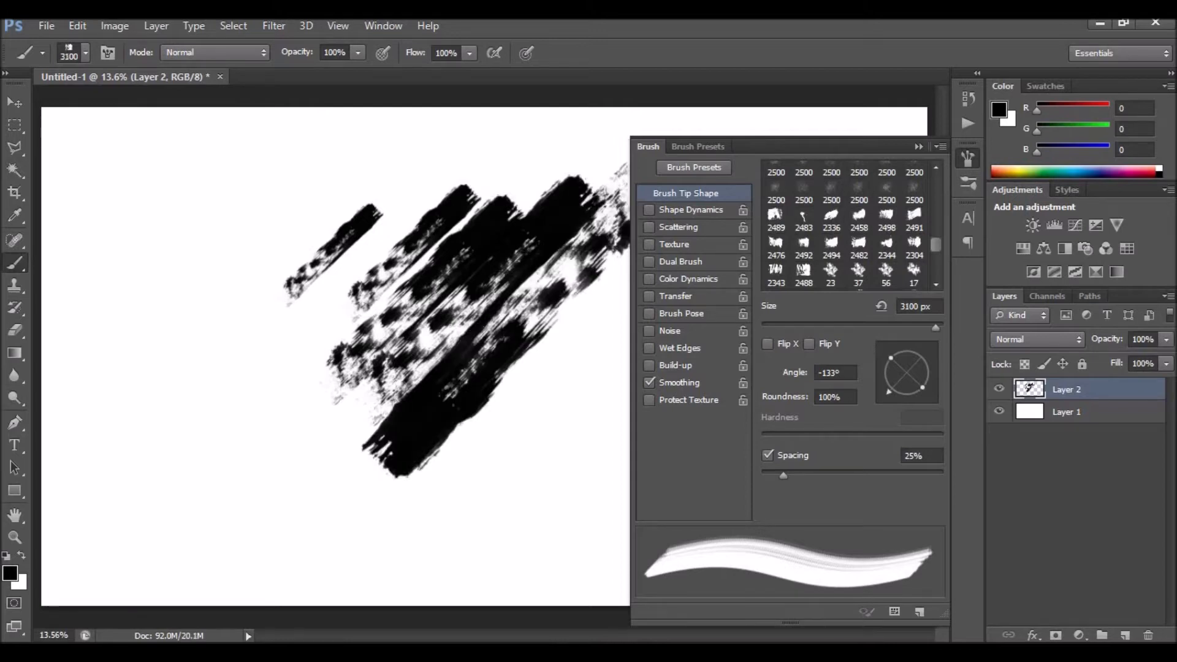
left_click(545, 343)
left_click(531, 301)
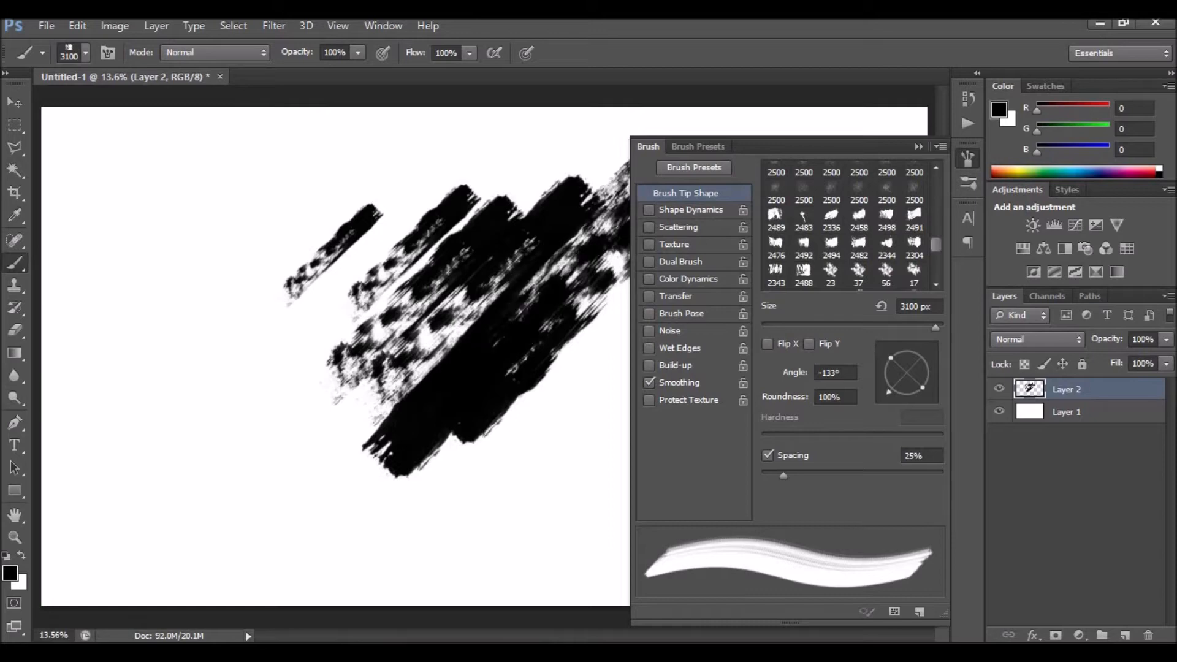
left_click(485, 295)
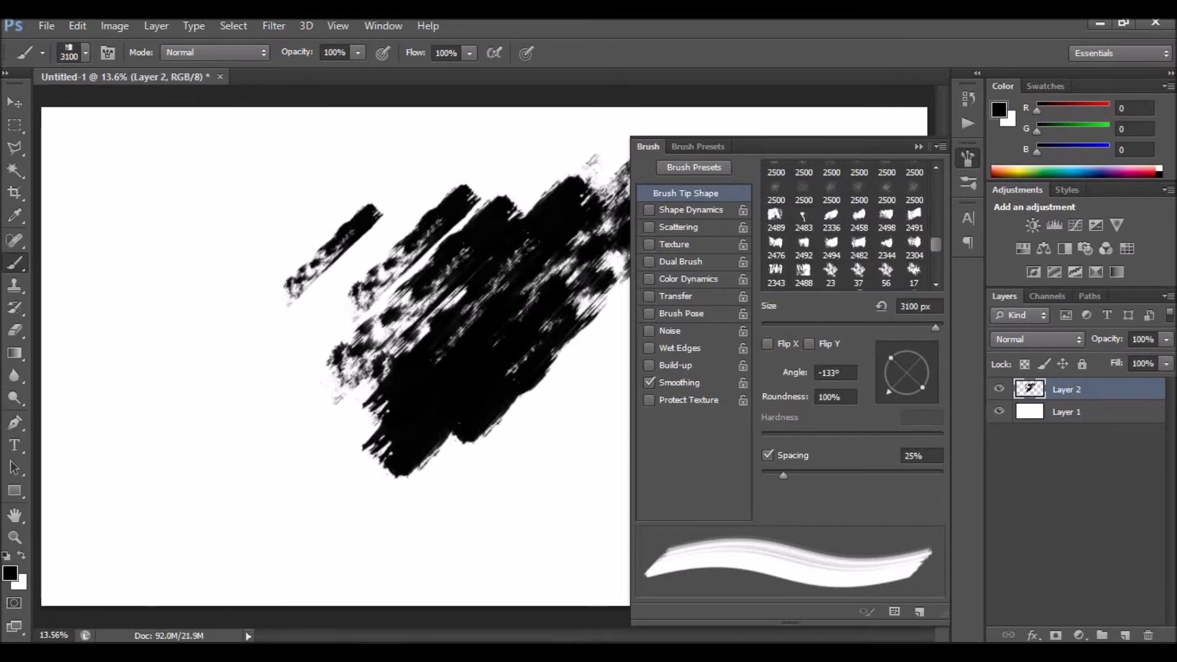
- Rotate the brush tip to 47° and stamp a slightly smaller stroke along the shape's lower-right edge
left_click_drag(924, 380, 922, 351)
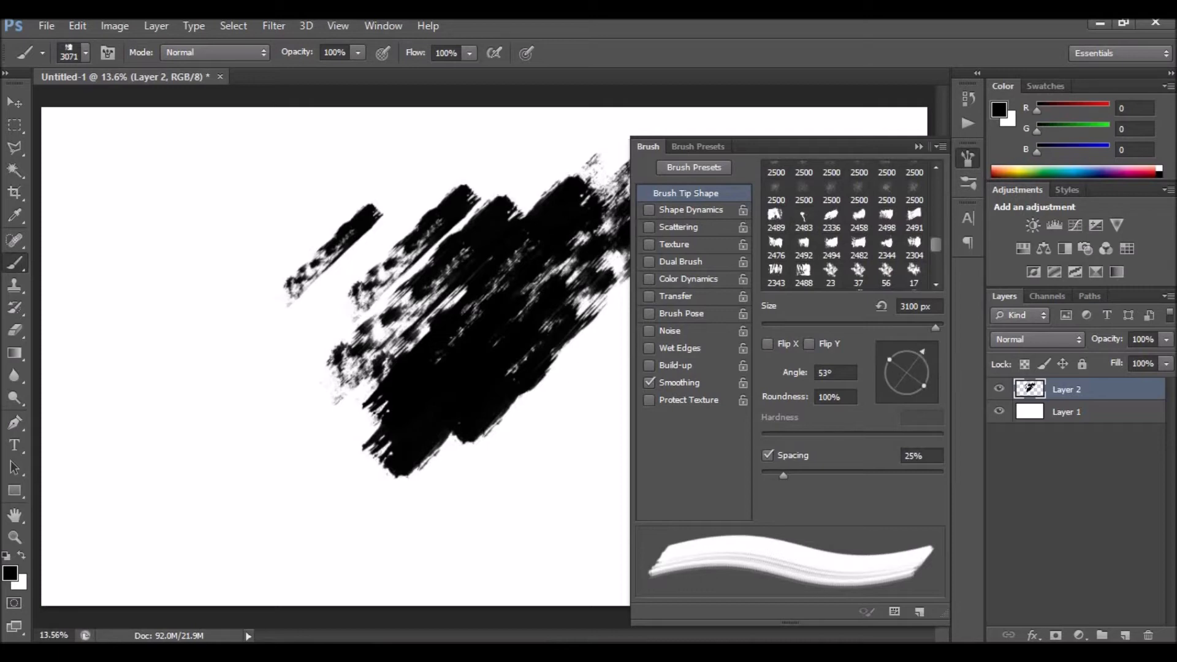
left_click_drag(923, 349, 926, 351)
key("bracketleft")
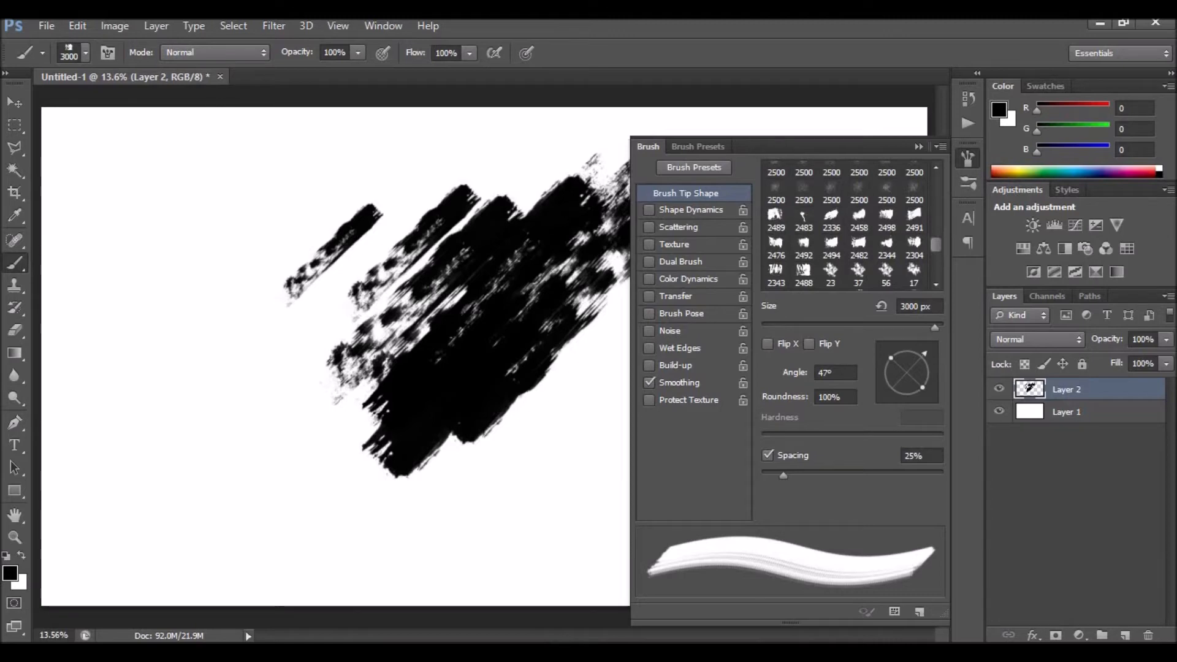
left_click(559, 395)
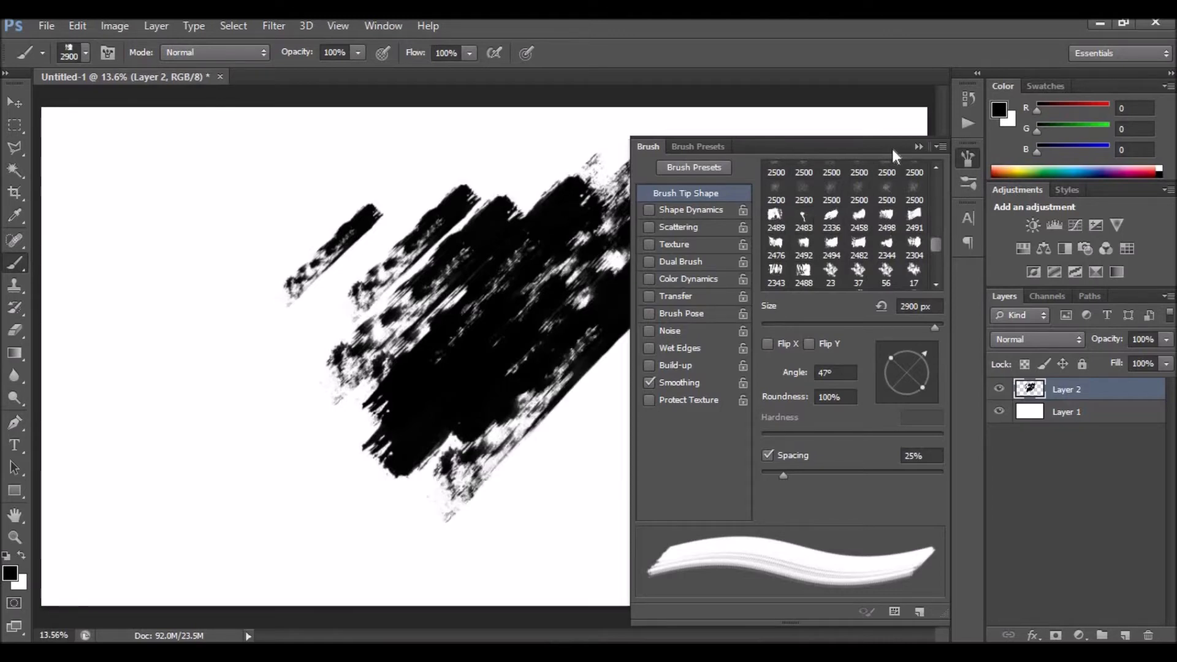
- Move the Brush panel clear of the artwork and add four progressively smaller strokes at the shape's lower right, reducing the brush to 1200 px
mouse_move(858, 142)
left_mouse_down()
mouse_move(938, 103)
mouse_move(1038, 83)
mouse_move(918, 52)
mouse_move(949, 27)
left_mouse_up()
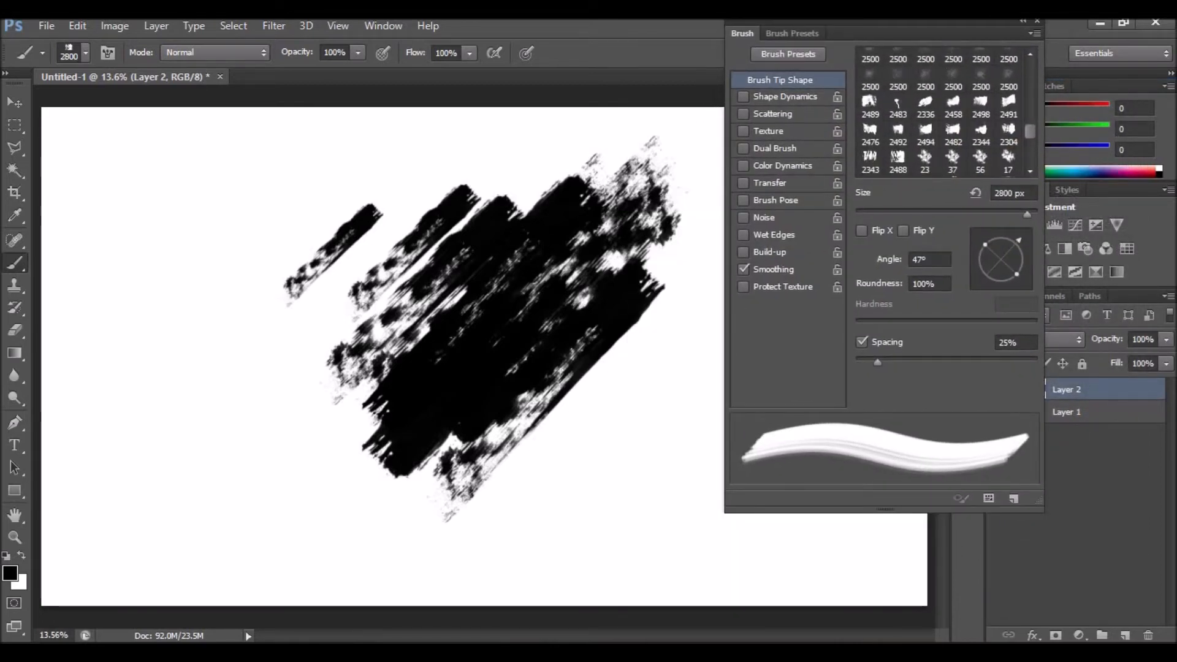
left_click(559, 420)
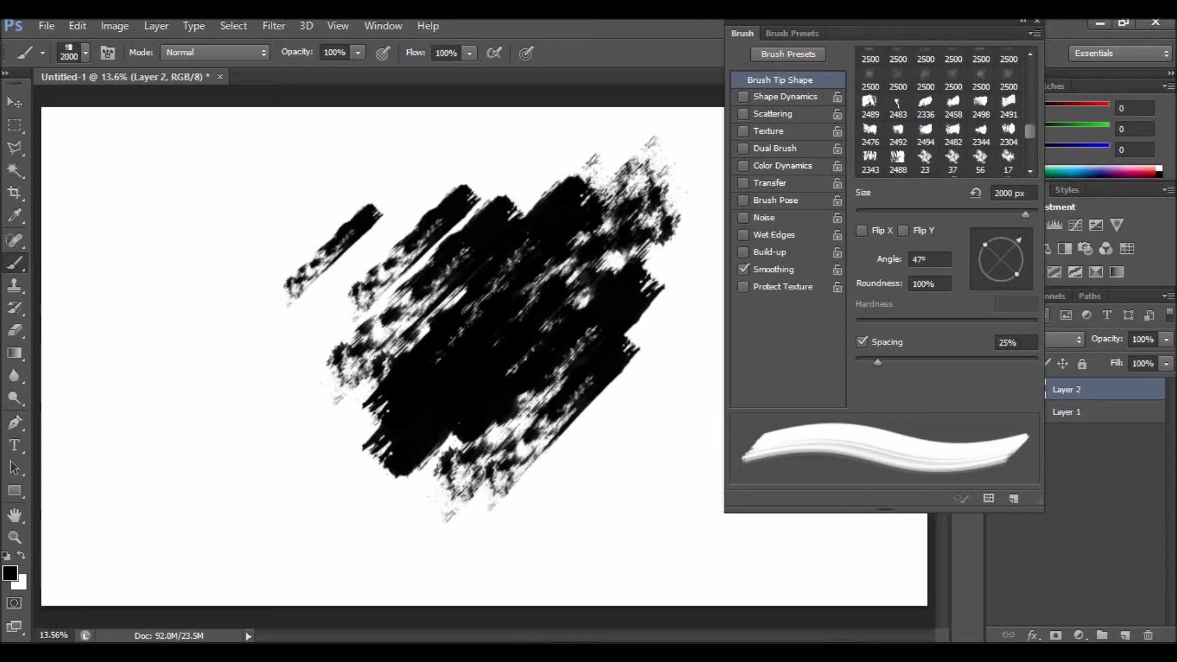
left_click(639, 383)
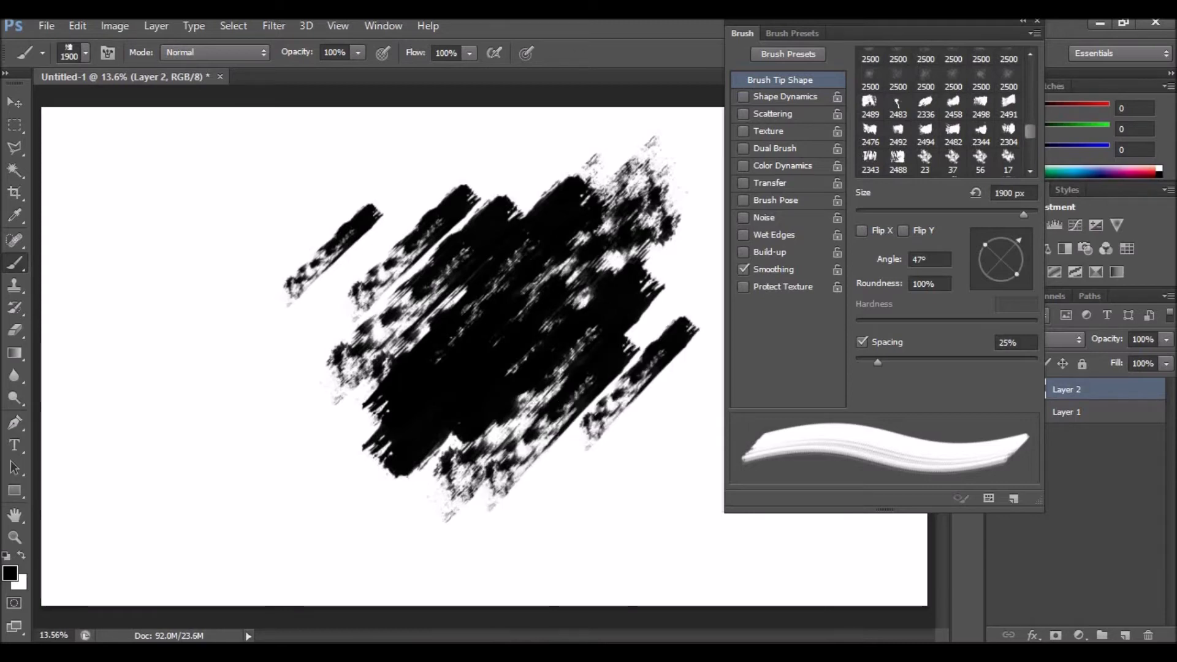
left_click(638, 436)
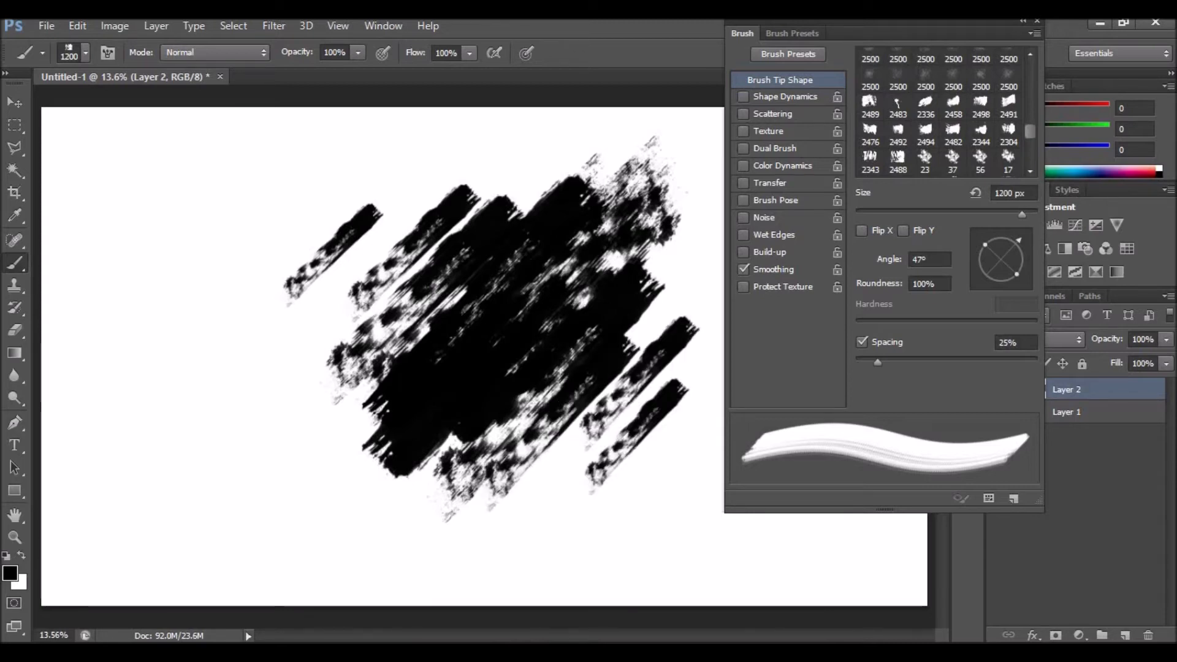
left_click(568, 489)
- Reduce the brush to about 600 px and stamp one small stroke at the shape's lower right and two at its upper left
key("bracketleft")
key("bracketleft")
key("bracketleft")
key("bracketleft")
key("bracketleft")
left_click(658, 455)
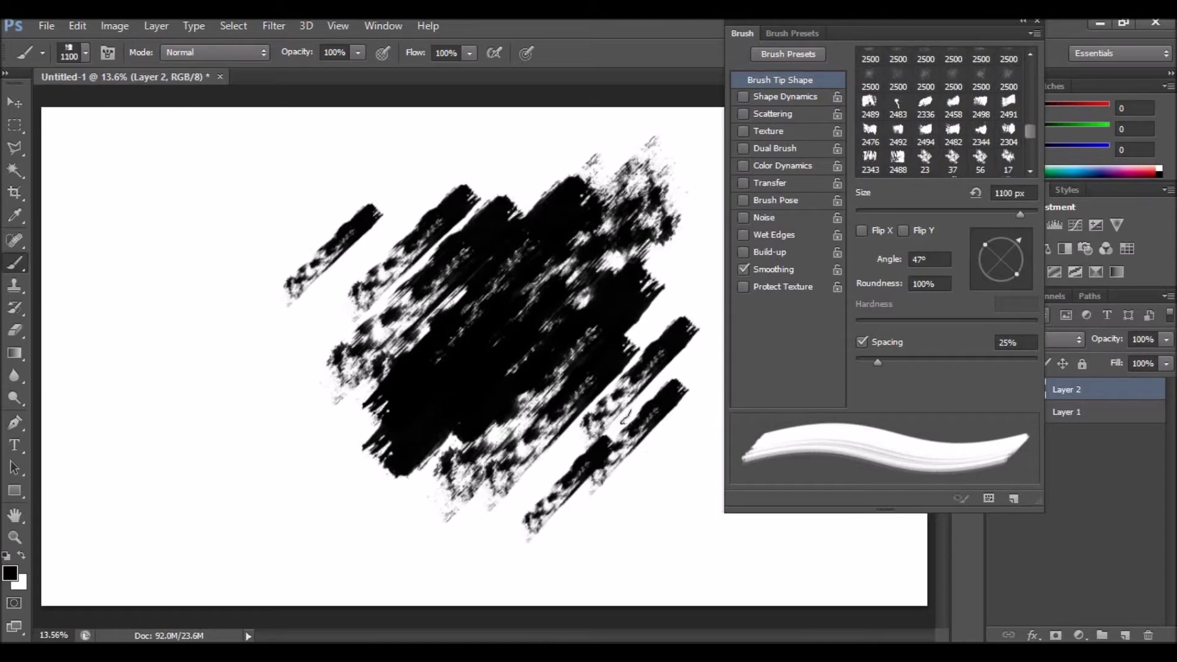
left_click(375, 170)
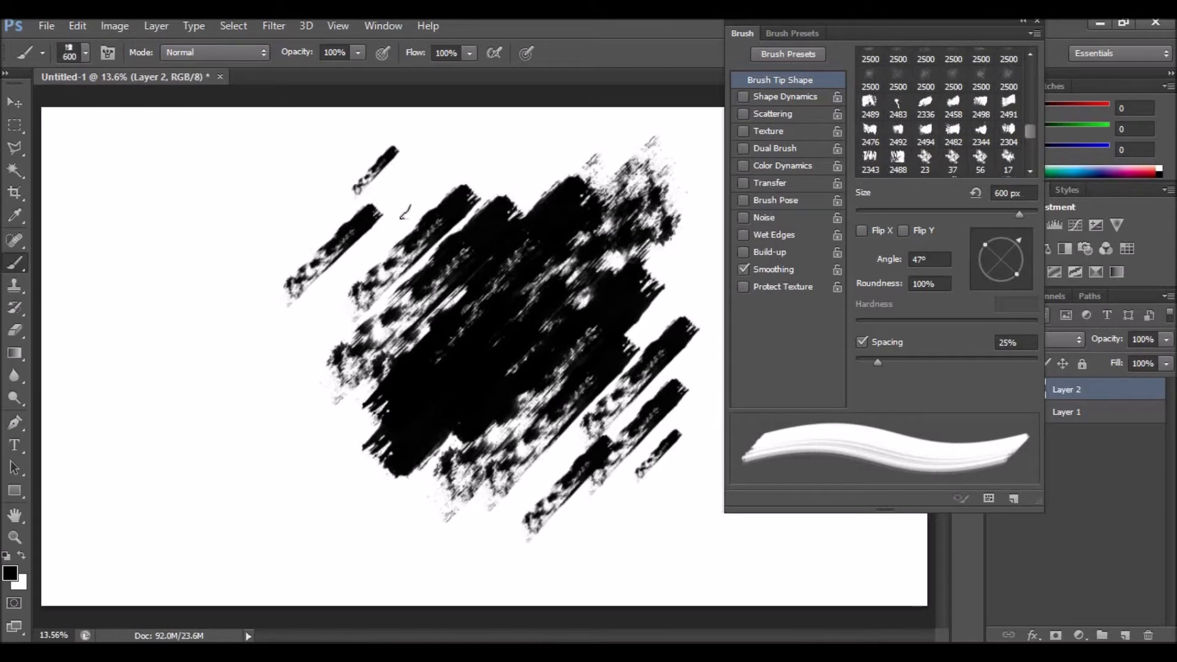
left_click(407, 218)
- Rotate the brush tip to -134° and stamp three small strokes at the shape's upper left, reducing the brush to 500 px
mouse_move(1016, 239)
left_mouse_down()
mouse_move(1009, 274)
mouse_move(982, 276)
left_mouse_up()
key("bracketleft")
key("bracketright")
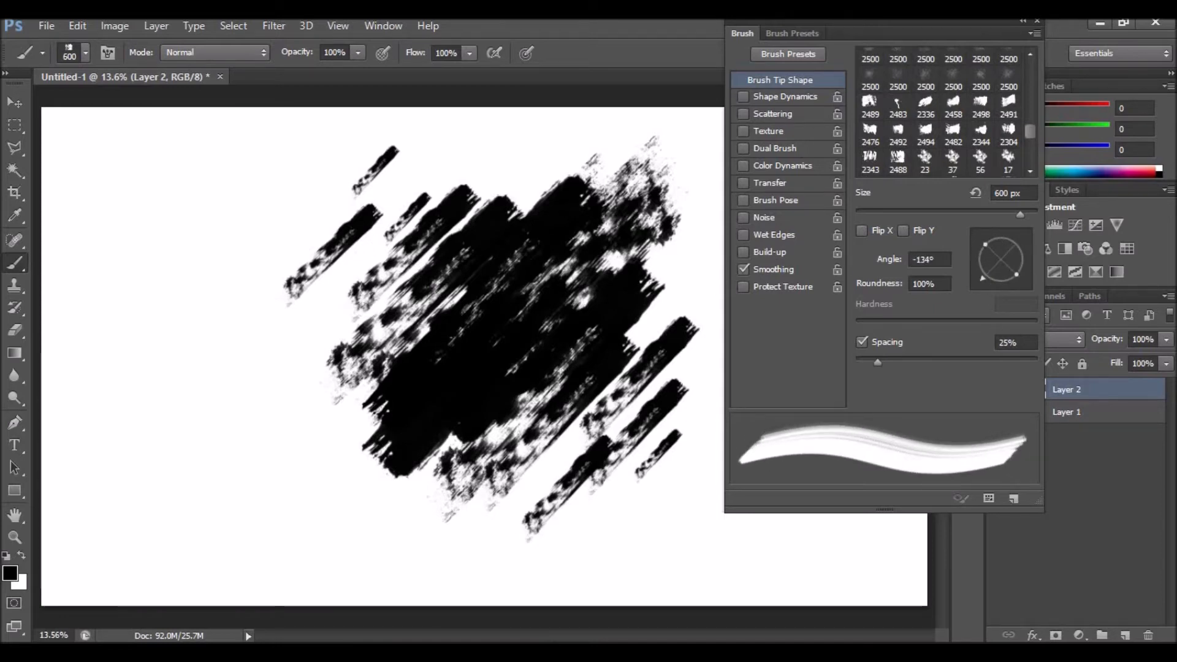
left_click(353, 266)
key("bracketright")
key("bracketleft")
key("bracketleft")
left_click(314, 212)
left_click(350, 154)
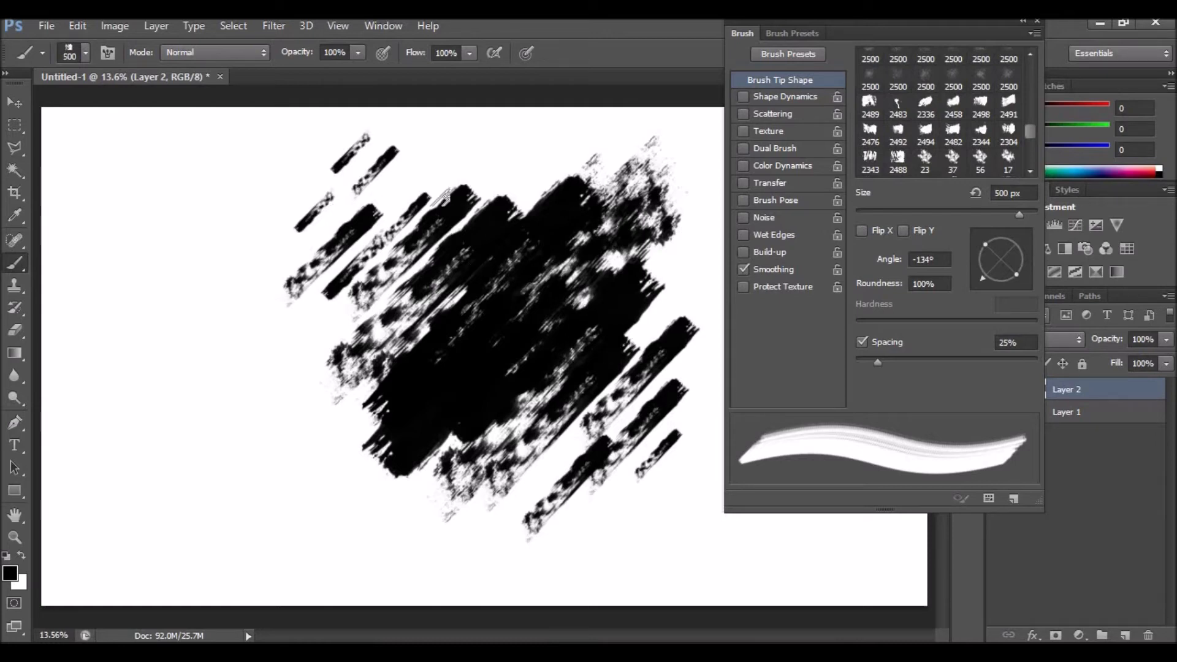
- Enlarge the brush to 1300 px and stamp a stroke between the existing upper-left strokes
key("bracketright")
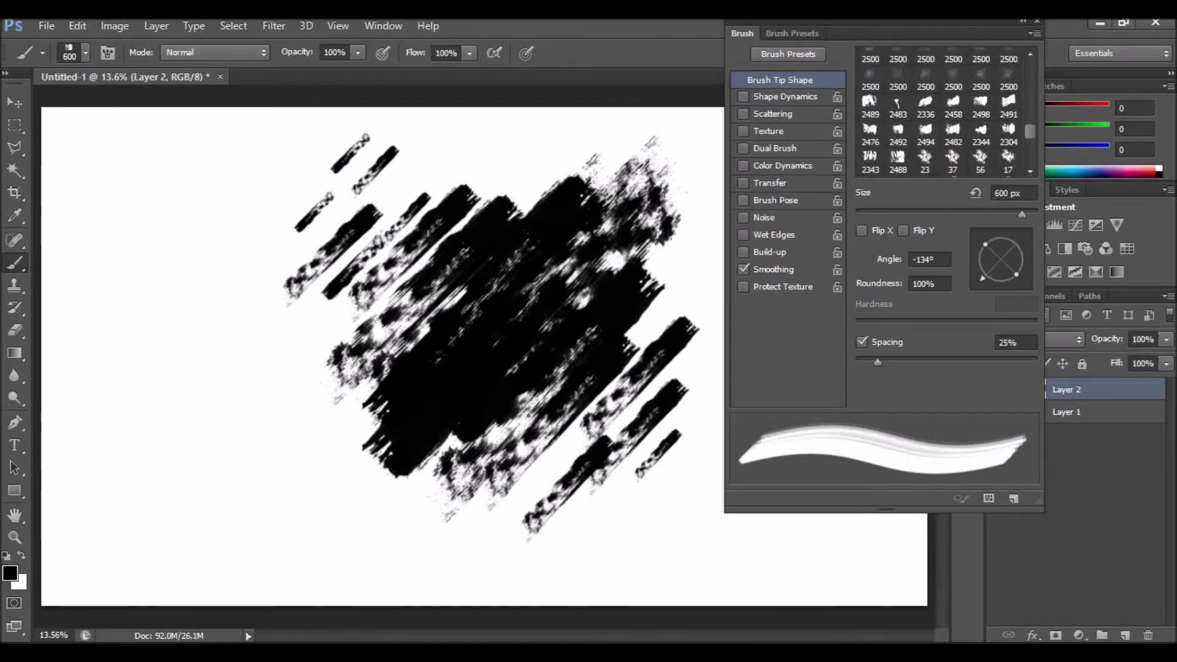
left_click(408, 202)
key("bracketright")
key("bracketright")
key("bracketright")
key("bracketright")
key("bracketright")
key("bracketright")
key("bracketright")
key("bracketright")
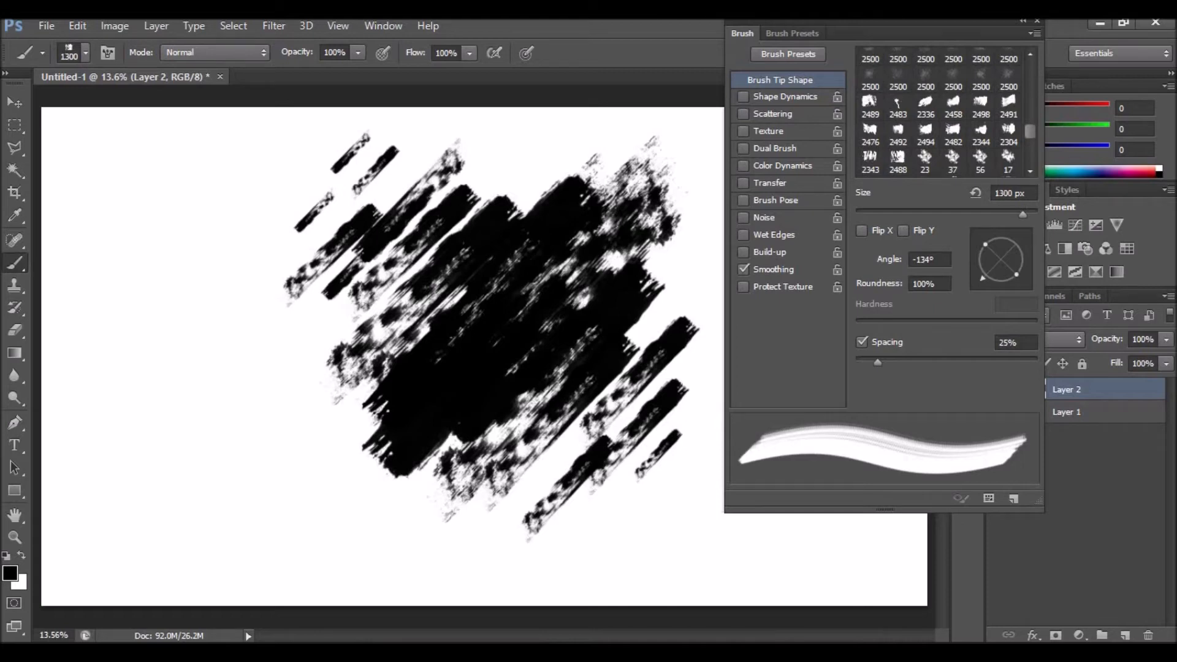
- Shrink the brush to 800 px and below, and stamp three small strokes over the separate streaks at the shape's lower right
key("bracketleft")
key("bracketleft")
key("bracketleft")
key("bracketleft")
key("bracketleft")
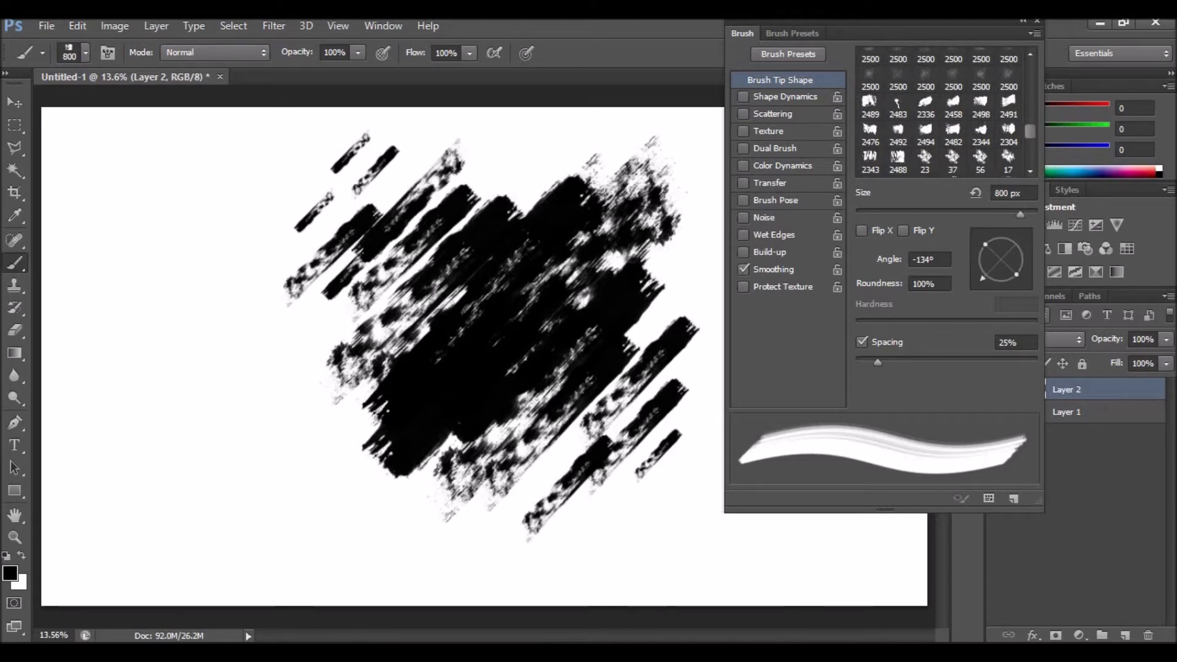
left_click(570, 457)
key("bracketleft")
key("bracketleft")
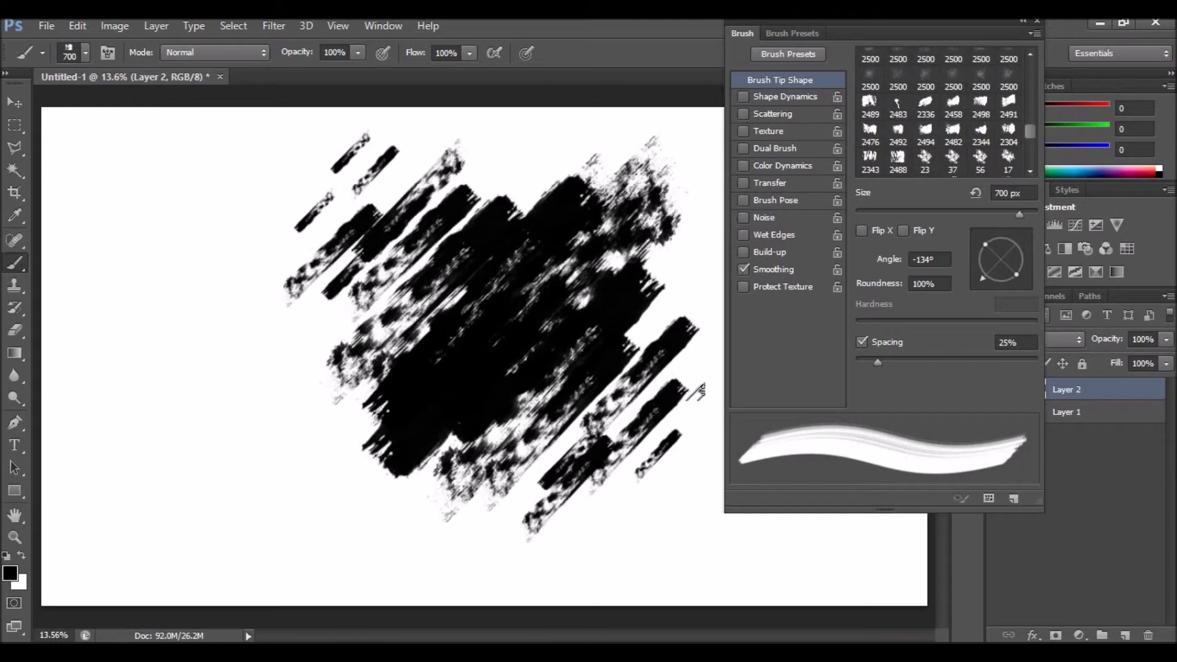
left_click(672, 366)
left_click(659, 430)
- Set the brush size to 900 px and stamp extra strokes into the gaps at the shape's lower right and upper left
key("bracketright")
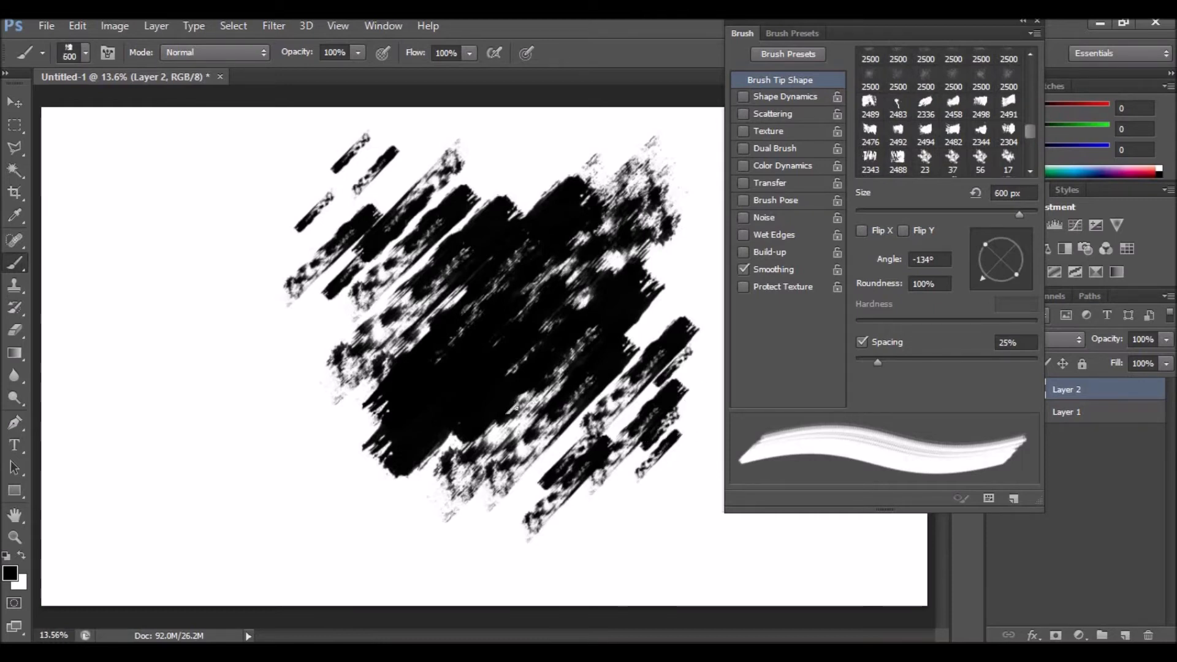
key("bracketright")
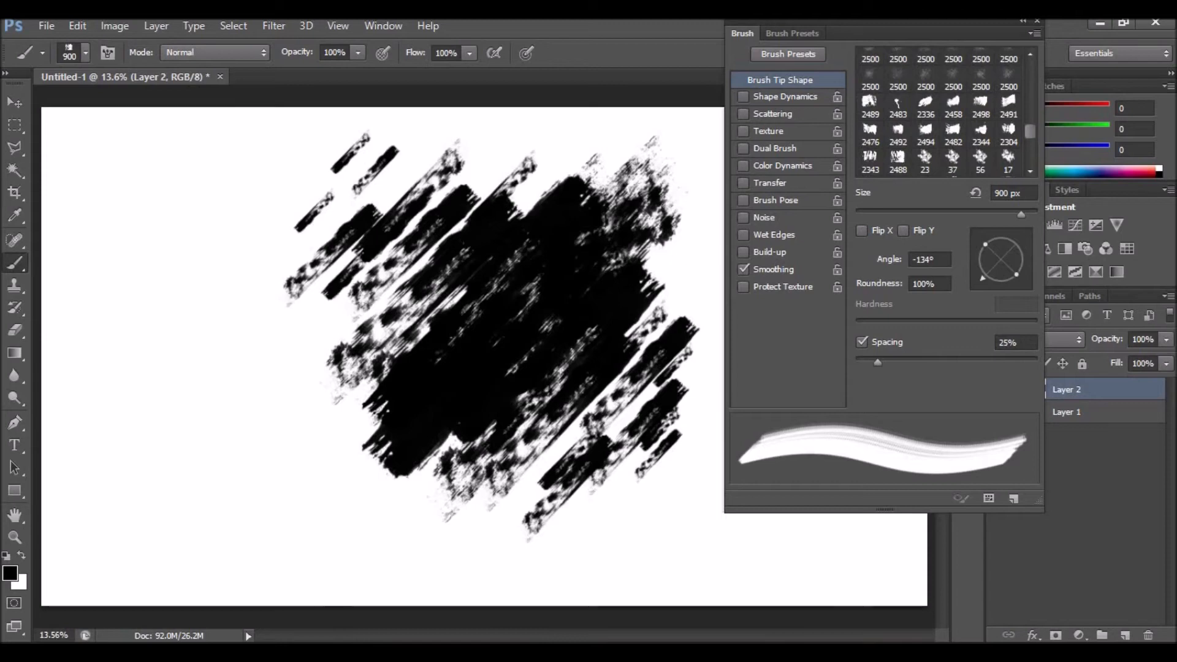
left_click(551, 452)
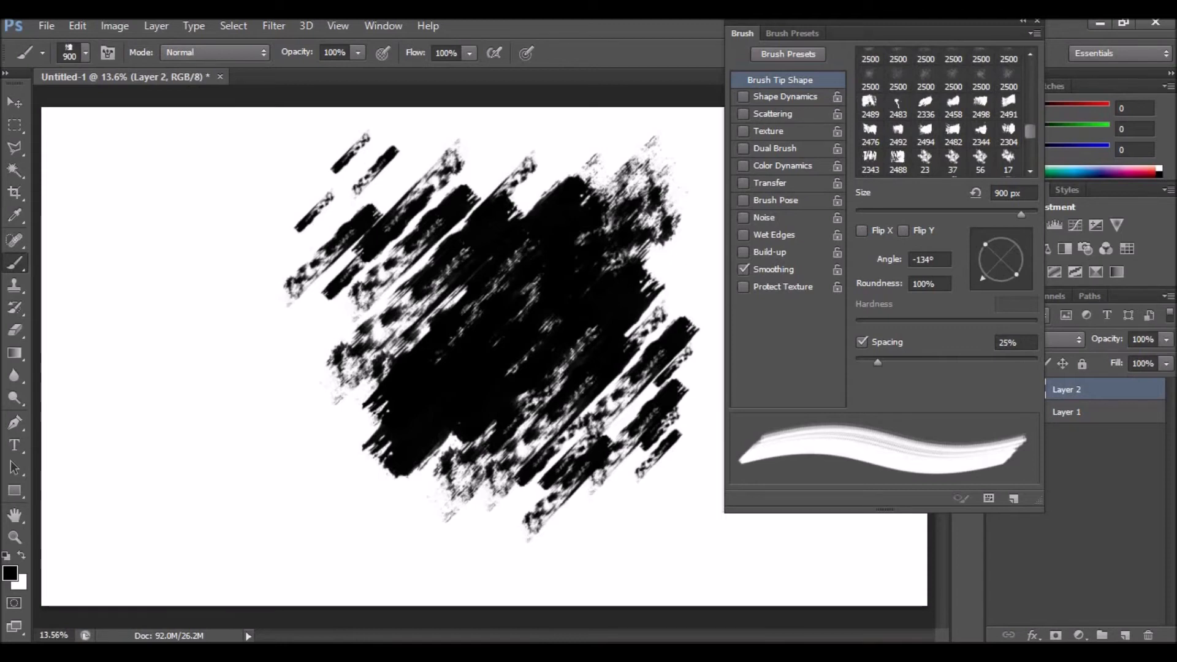
left_click(353, 200)
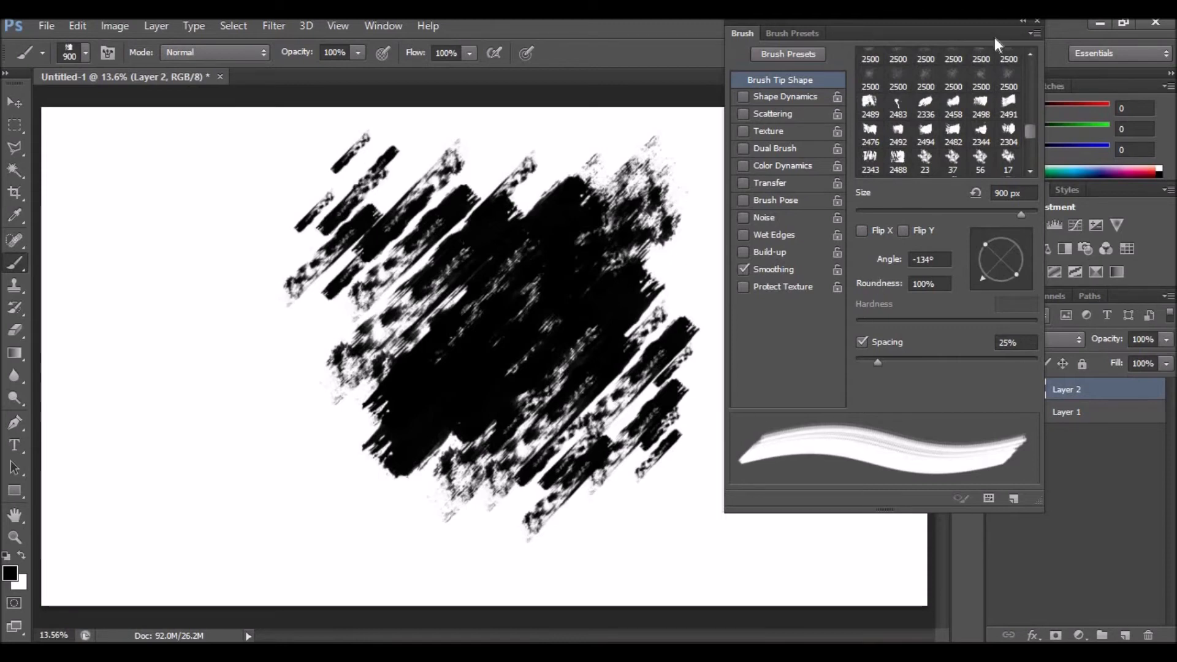
- Close the Brush panel and move the Layer 2 brush artwork slightly down and left with the Move tool
left_click(1023, 21)
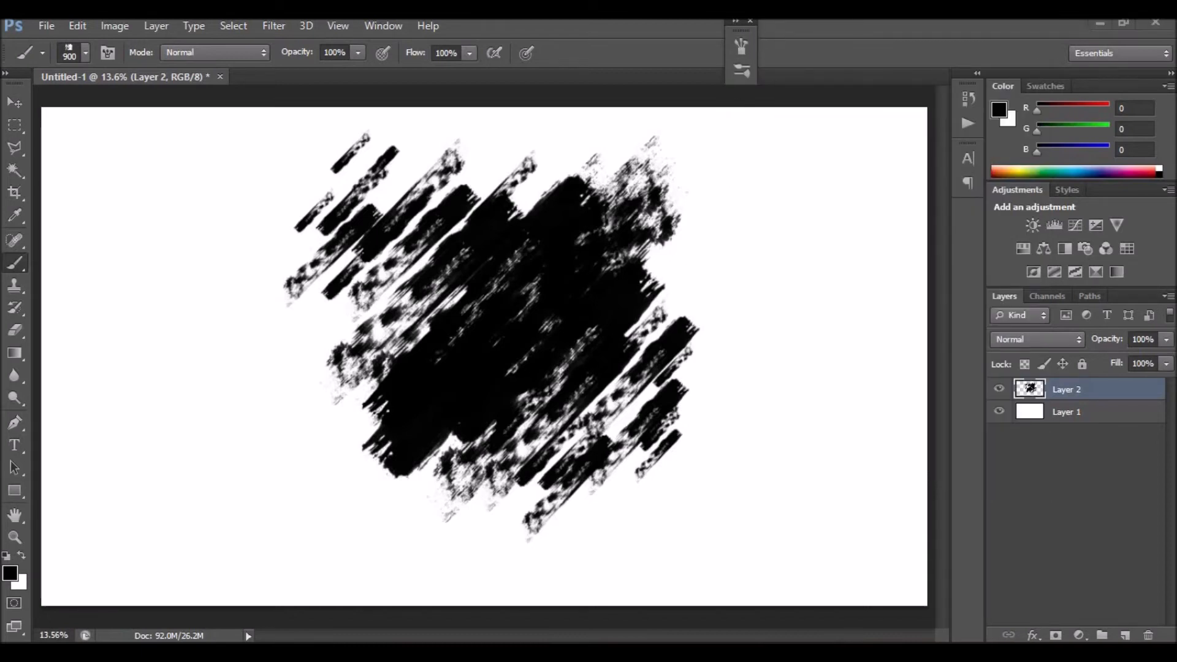
left_click(752, 20)
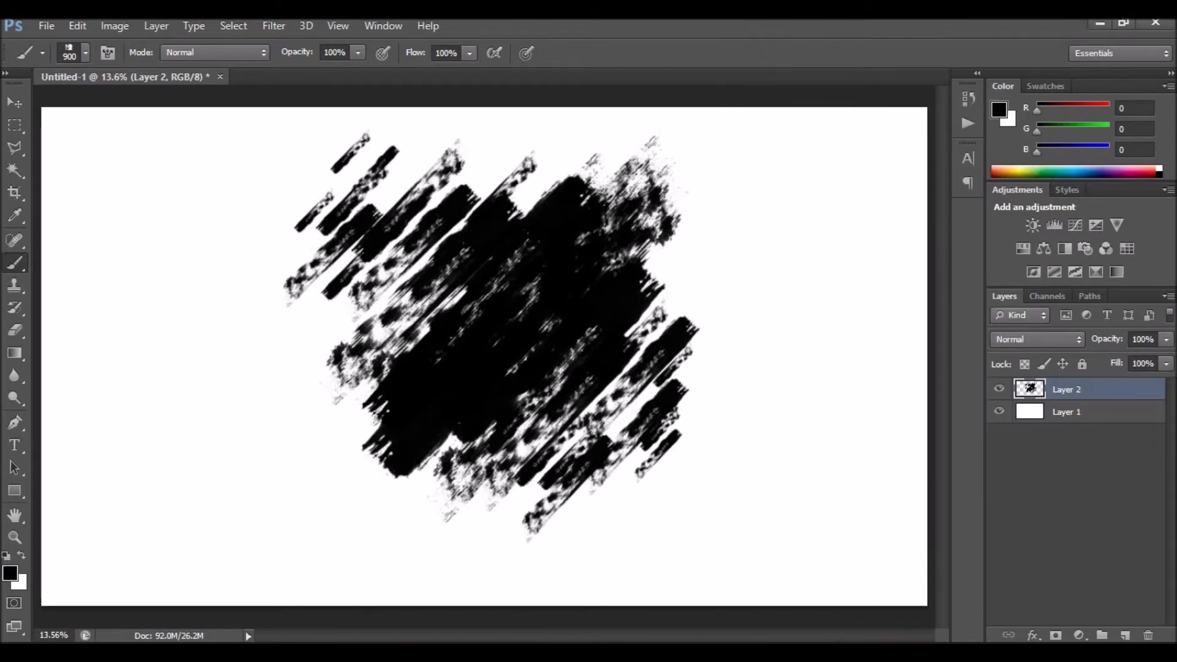
left_click(15, 102)
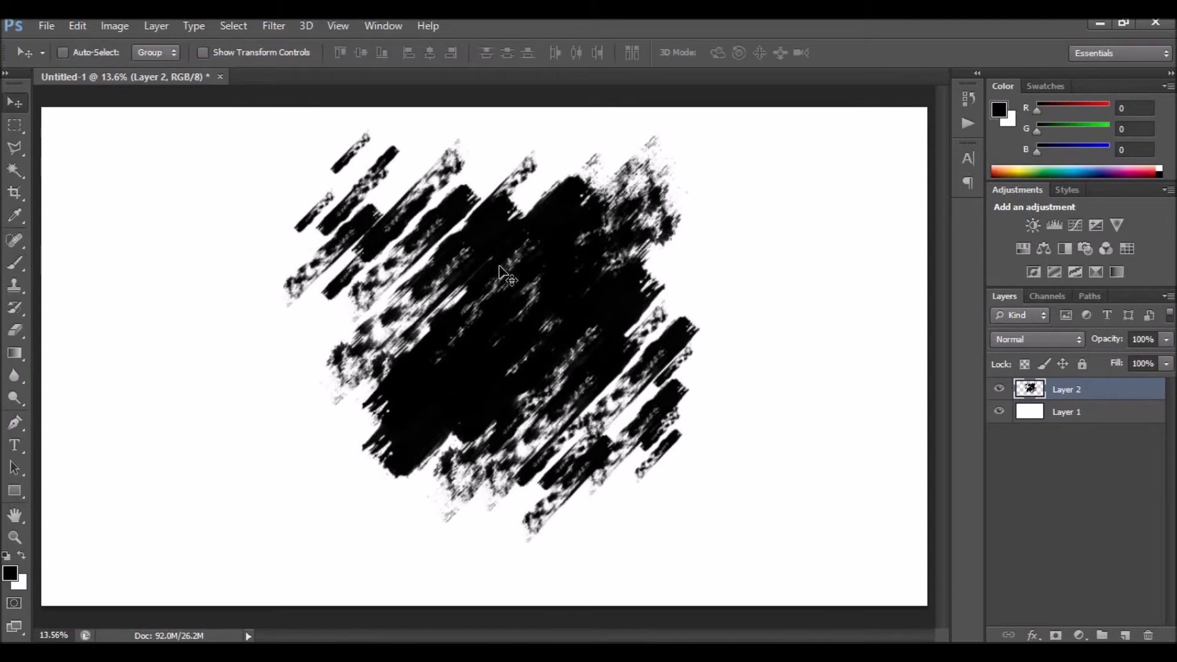
left_click_drag(500, 270, 487, 302)
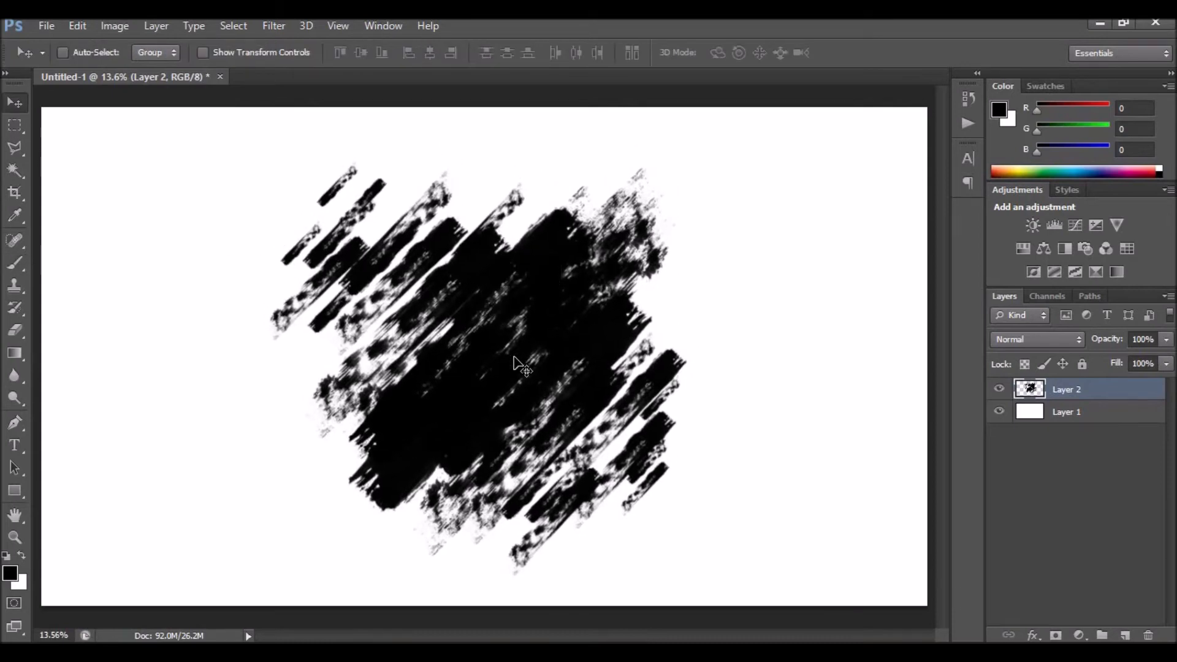
- Place the neon-lit portrait photo from the SELECTIVE COLOR BLUE folder above Layer 2, enlarged to cover the brush artwork
left_click(44, 27)
left_click(94, 306)
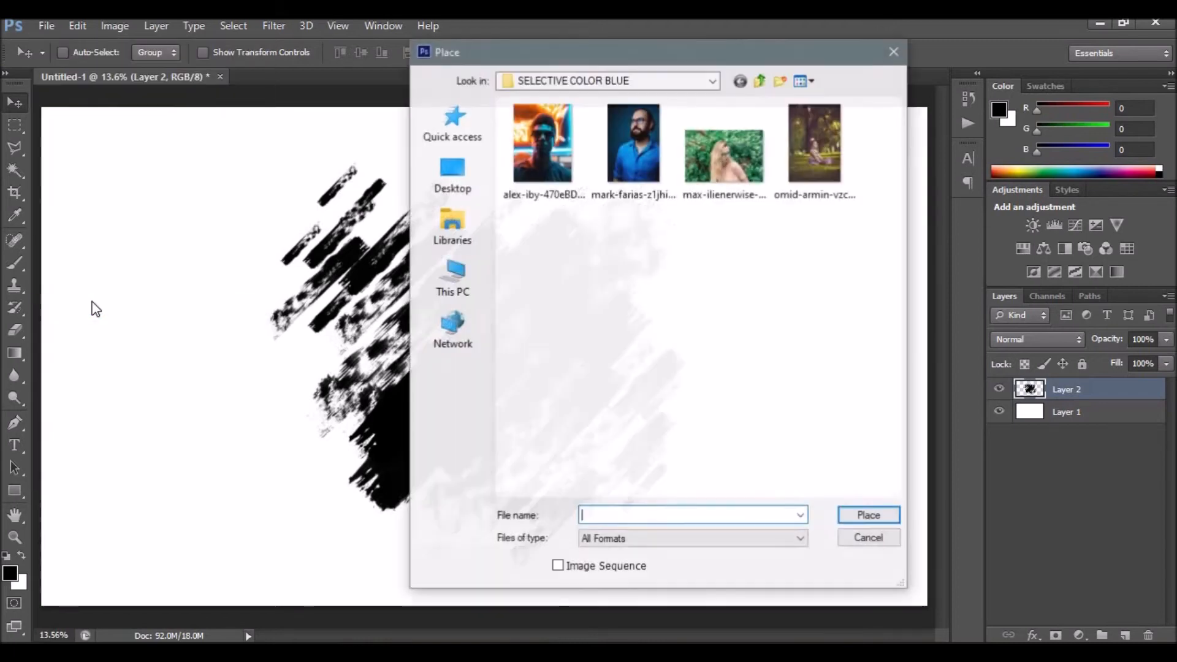
left_click(535, 140)
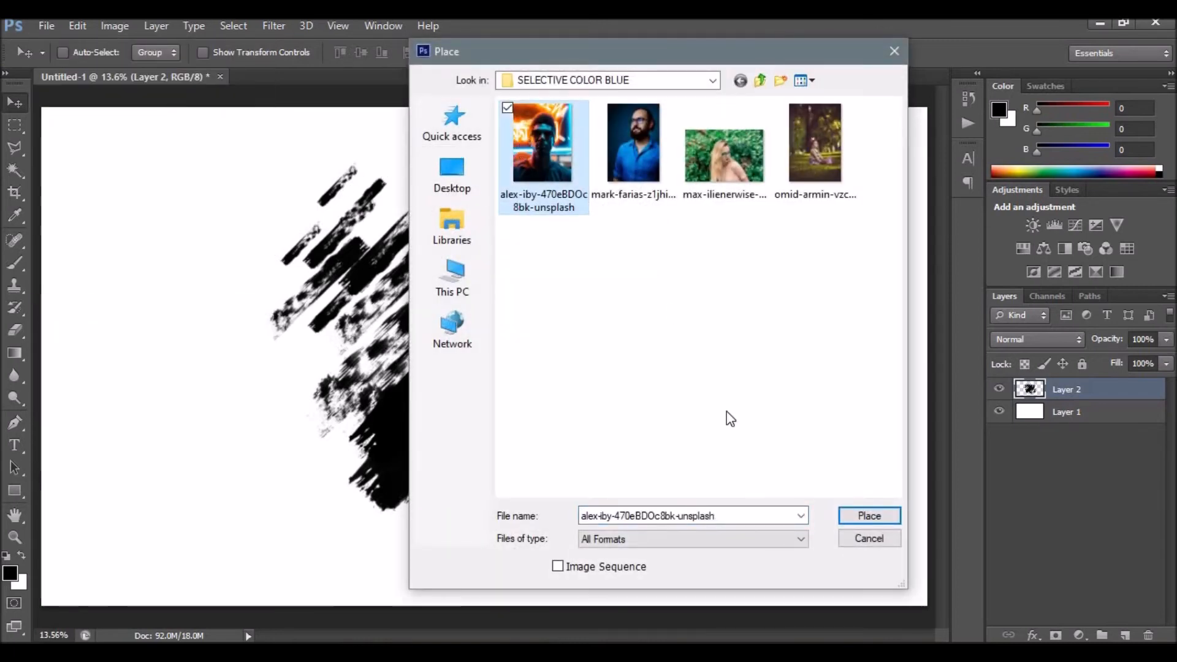
left_click(866, 515)
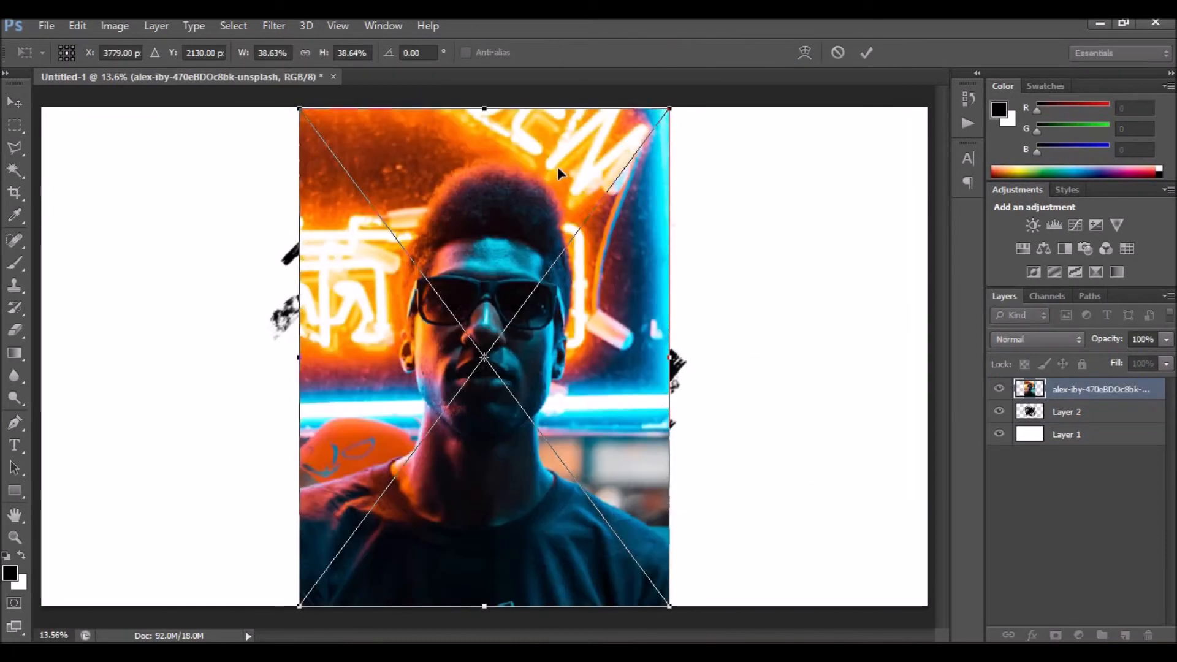
left_click_drag(671, 104, 700, 84)
left_click(870, 53)
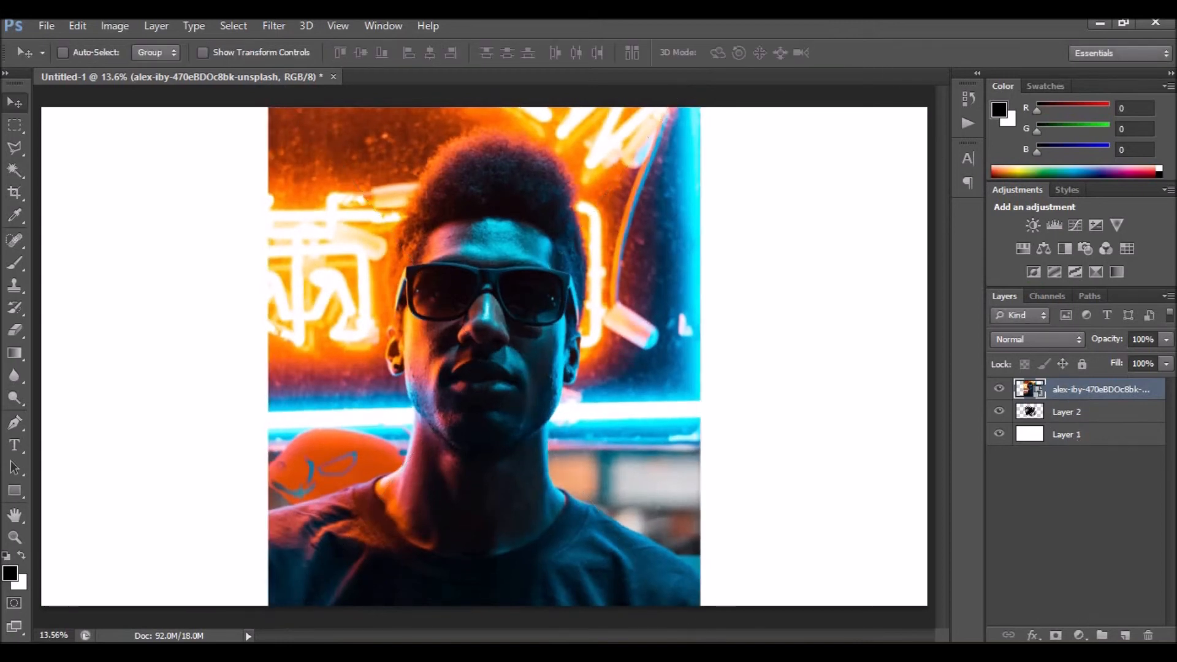
- Move the placed portrait photo down about 9.60 cm over the brush artwork
left_click(1031, 411)
left_click(484, 367, "ctrl")
left_click_drag(492, 204, 496, 267)
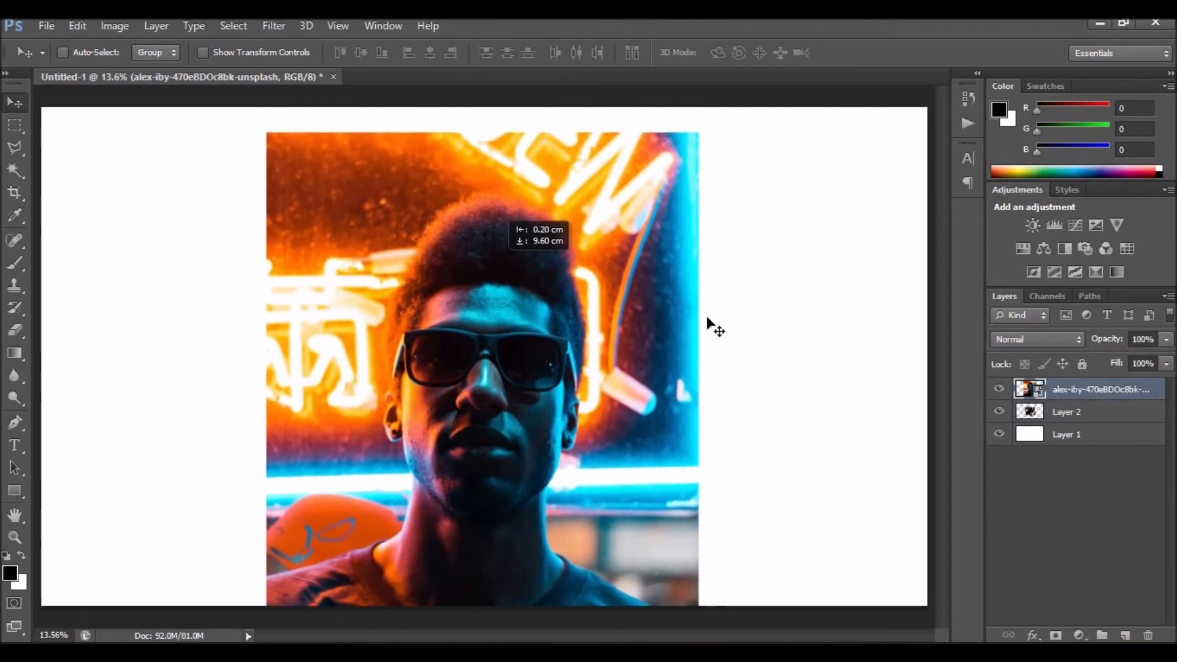
- Select the pixels of the Layer 2 brush artwork and add that selection as a layer mask on the portrait photo layer
right_click(1032, 410)
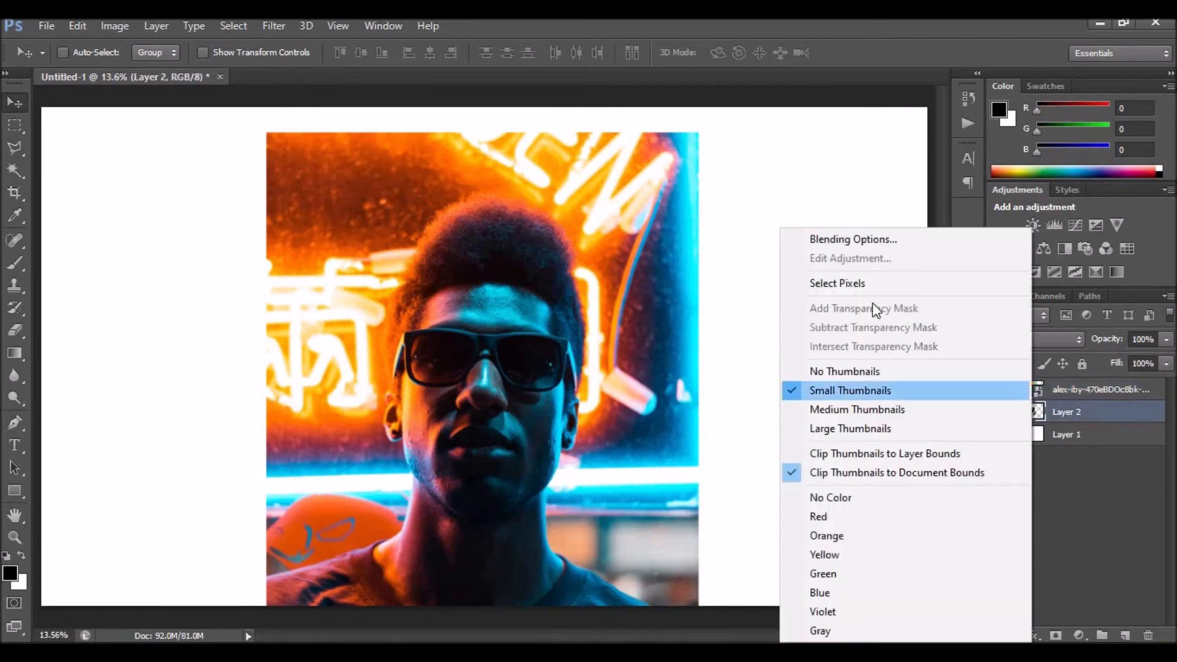
left_click(849, 276)
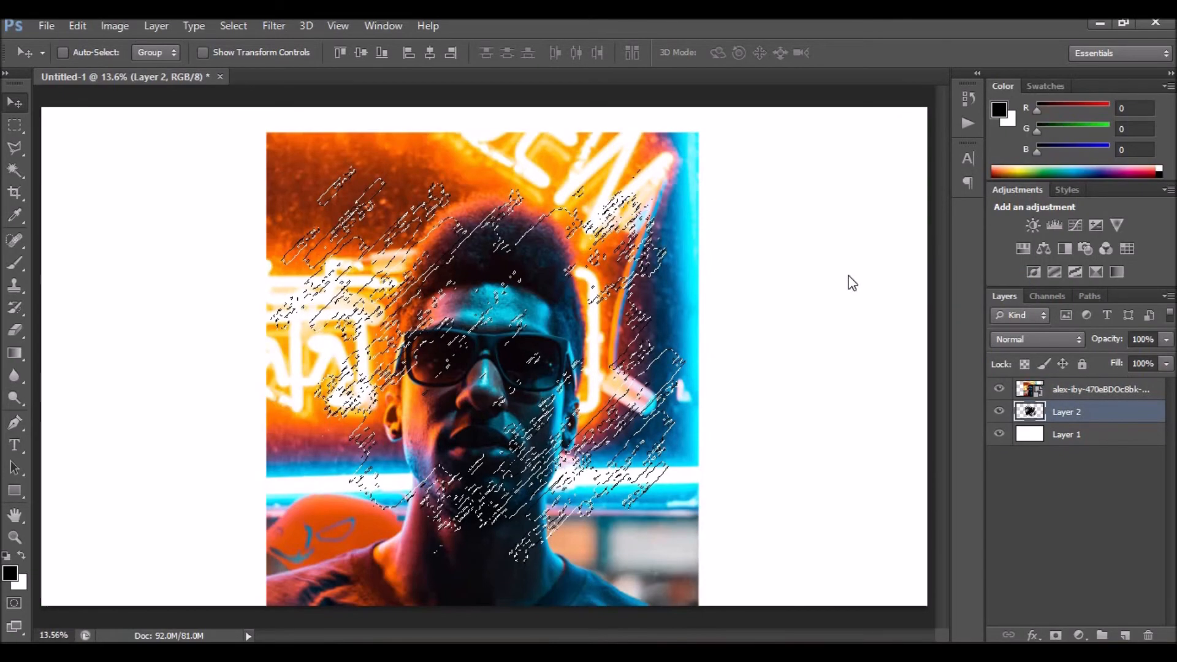
left_click(1068, 388)
left_click(1053, 636)
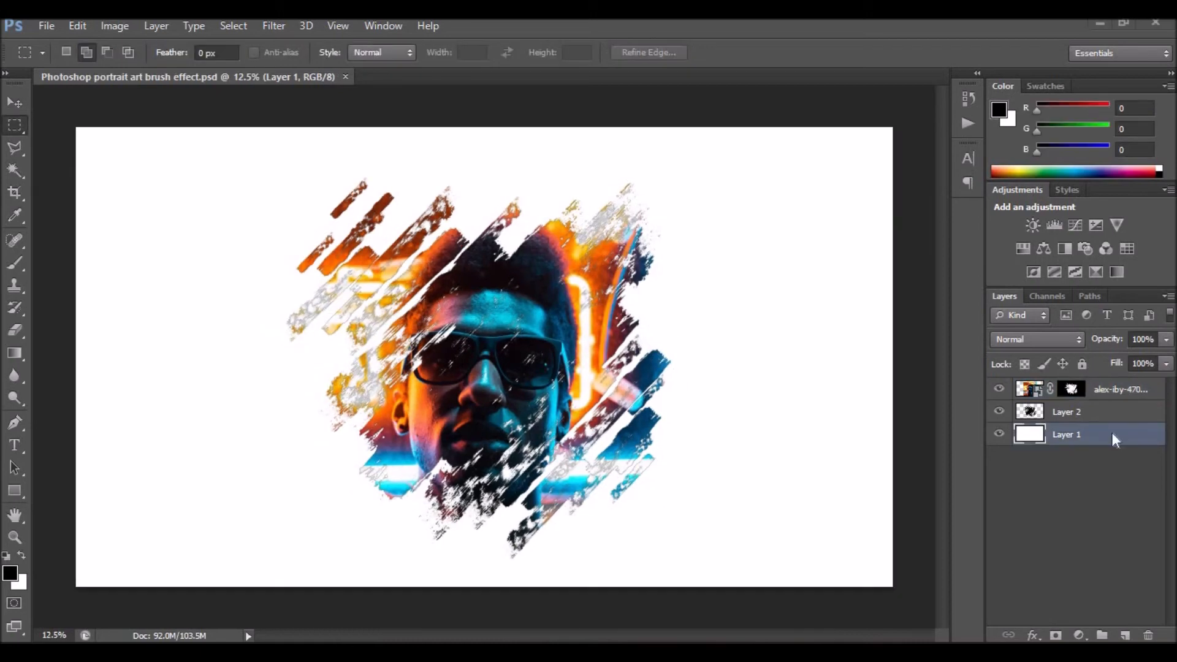
- Add a reversed Radial Gradient Overlay to Layer 1 and turn its angle to nearly horizontal
right_click(1102, 435)
left_click(777, 111)
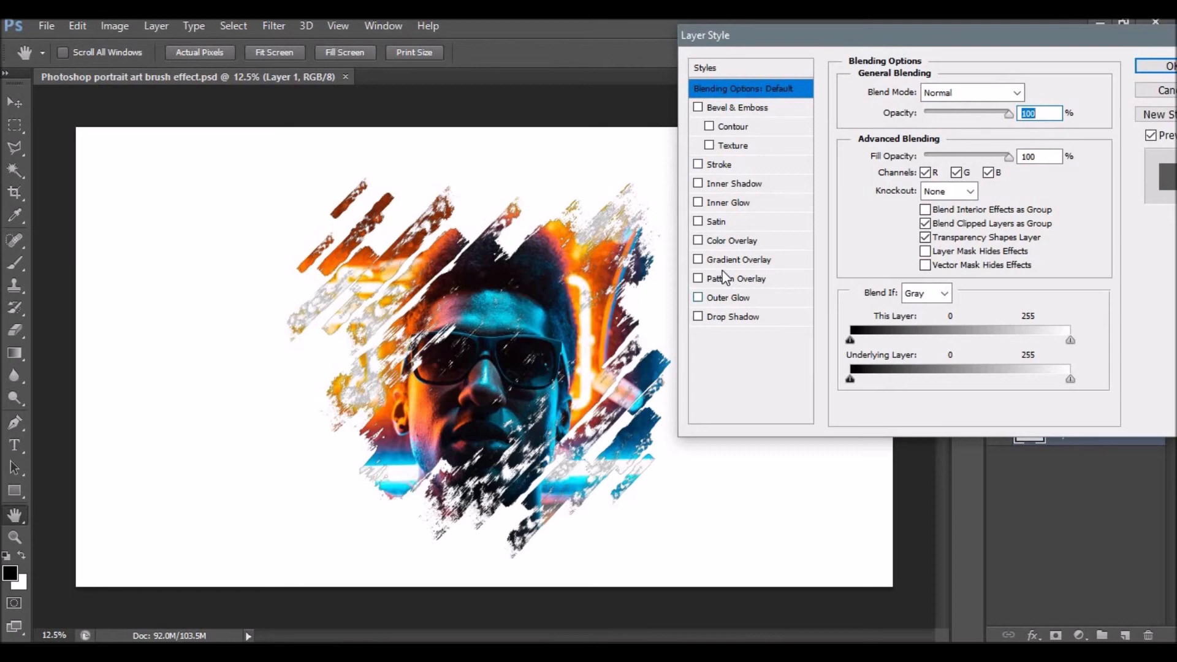
left_click(767, 259)
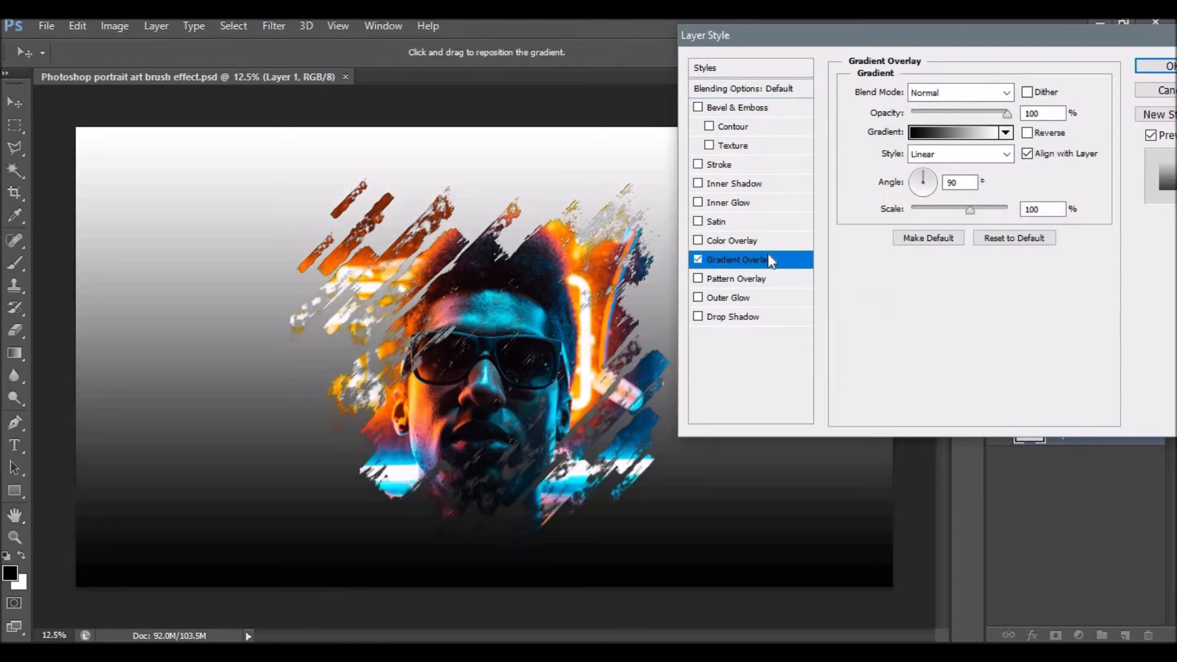
left_click(1026, 132)
left_click(962, 155)
left_click(954, 191)
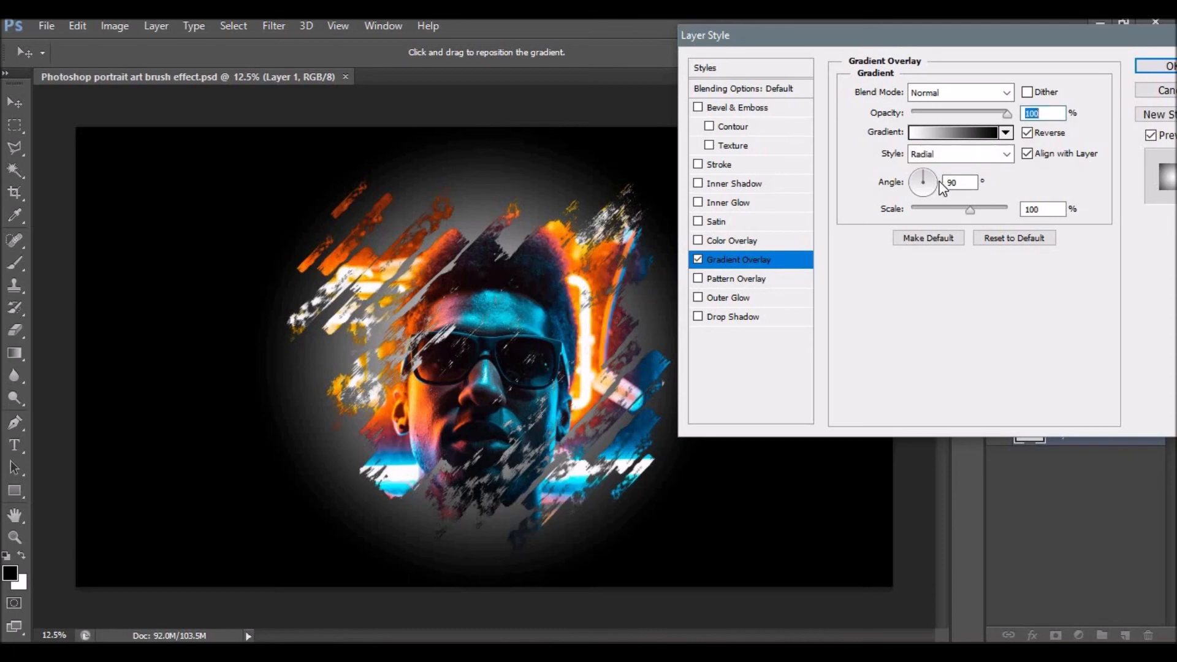
left_click(934, 183)
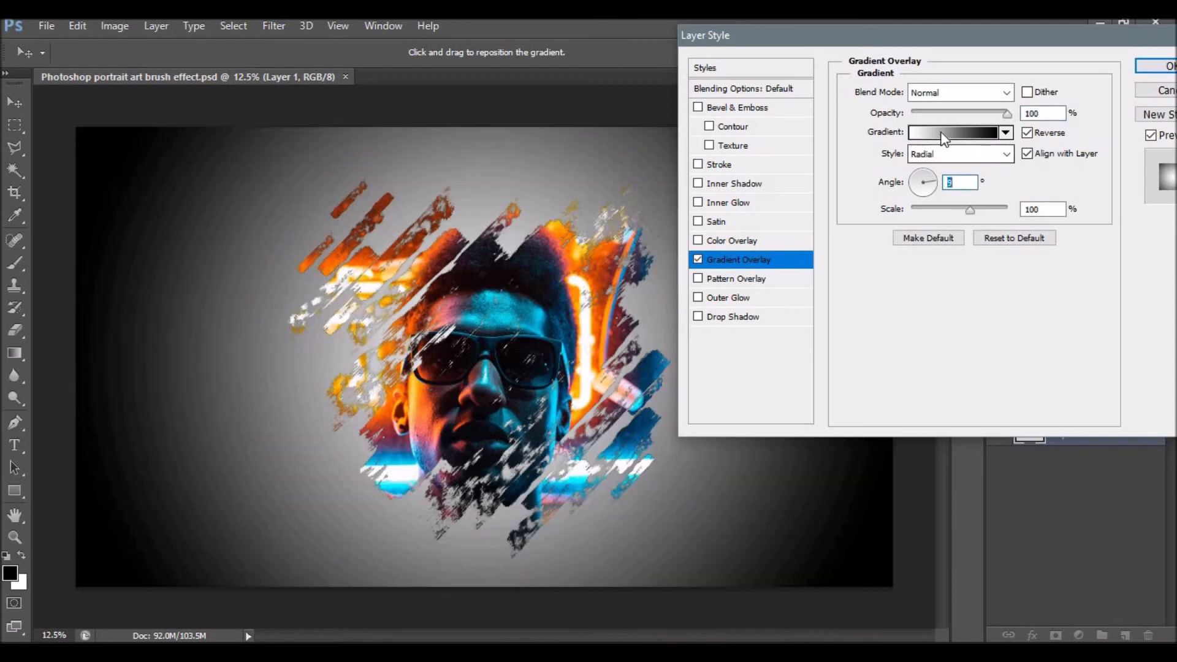
- Change the overlay gradient's black color stop to light gray aeaeae and apply the layer style
left_click(944, 136)
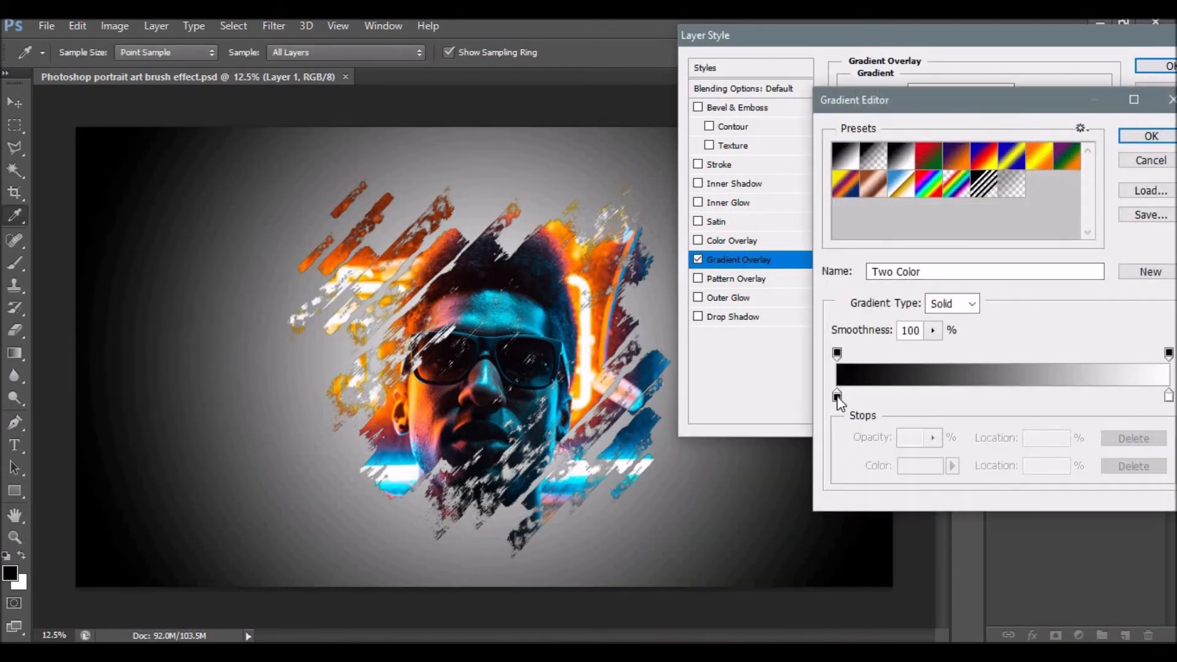
left_click(837, 396)
double_click(837, 395)
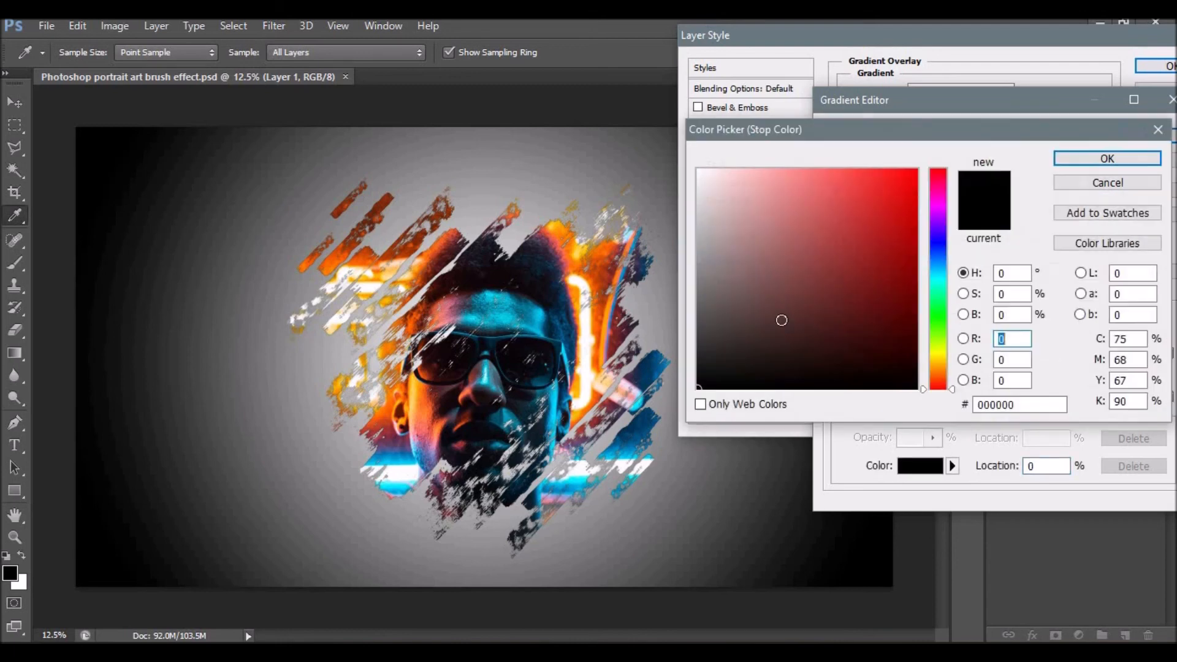
left_click_drag(687, 254, 692, 239)
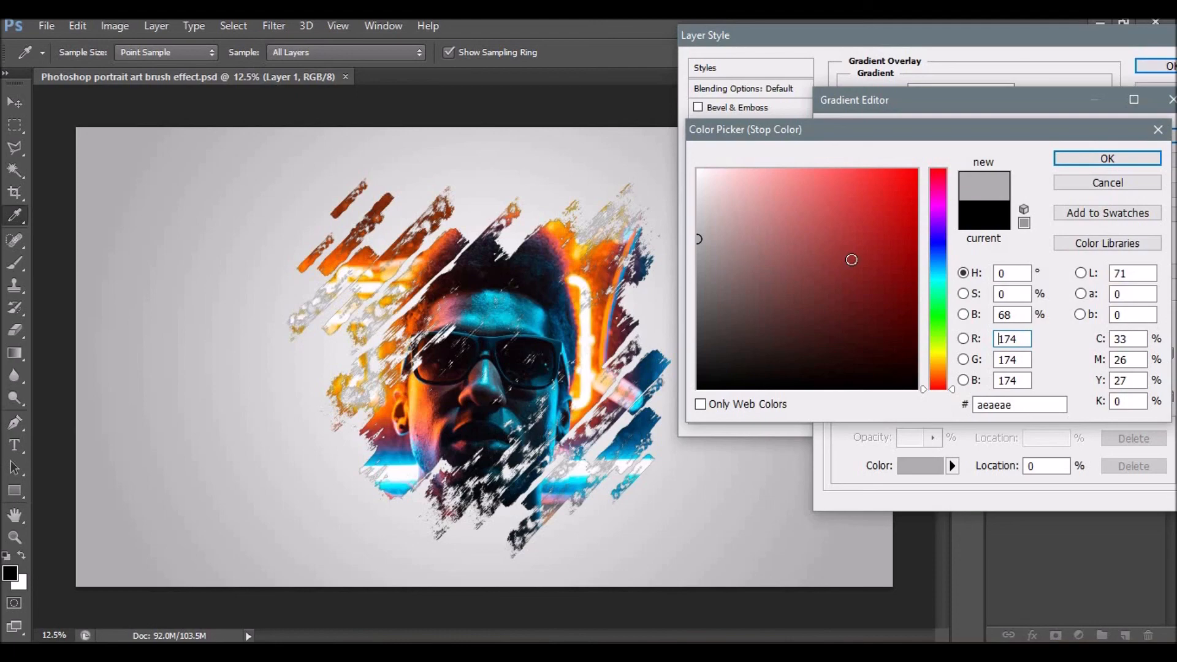
left_click(1107, 158)
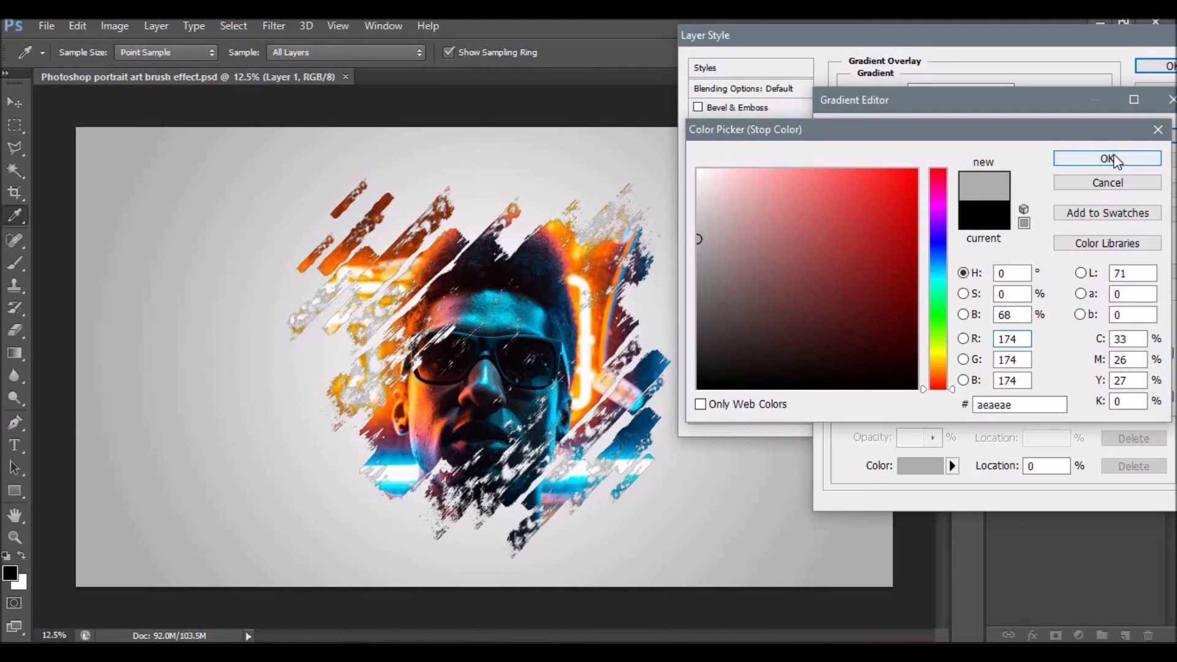
left_click(1147, 136)
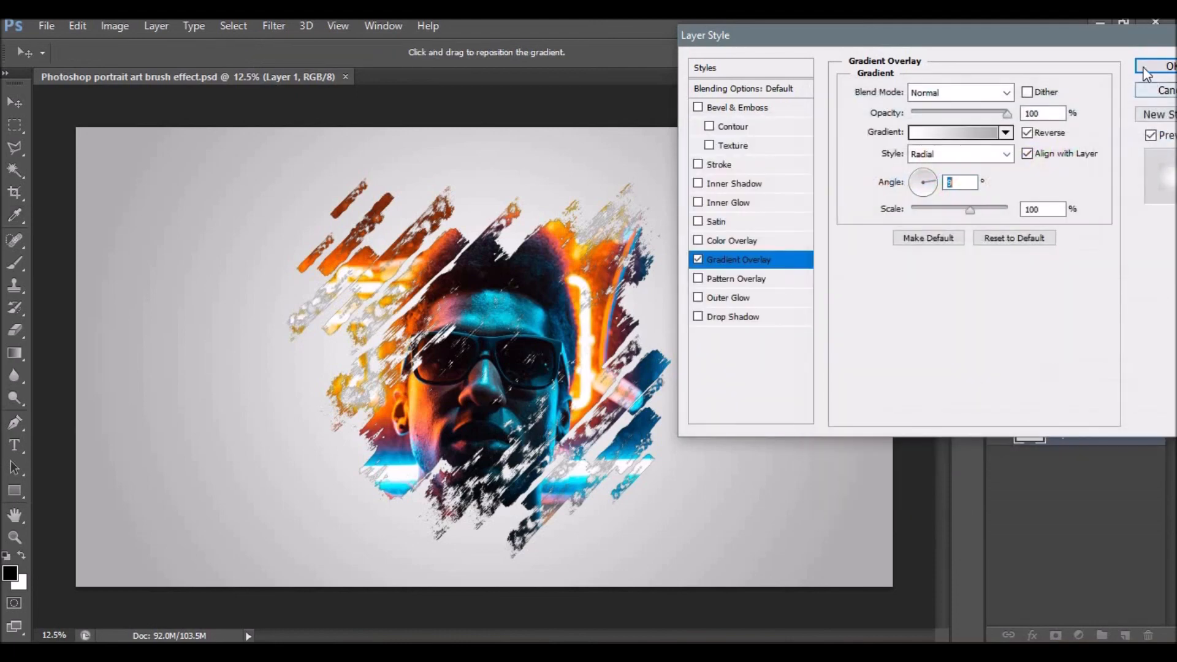
left_click(1144, 65)
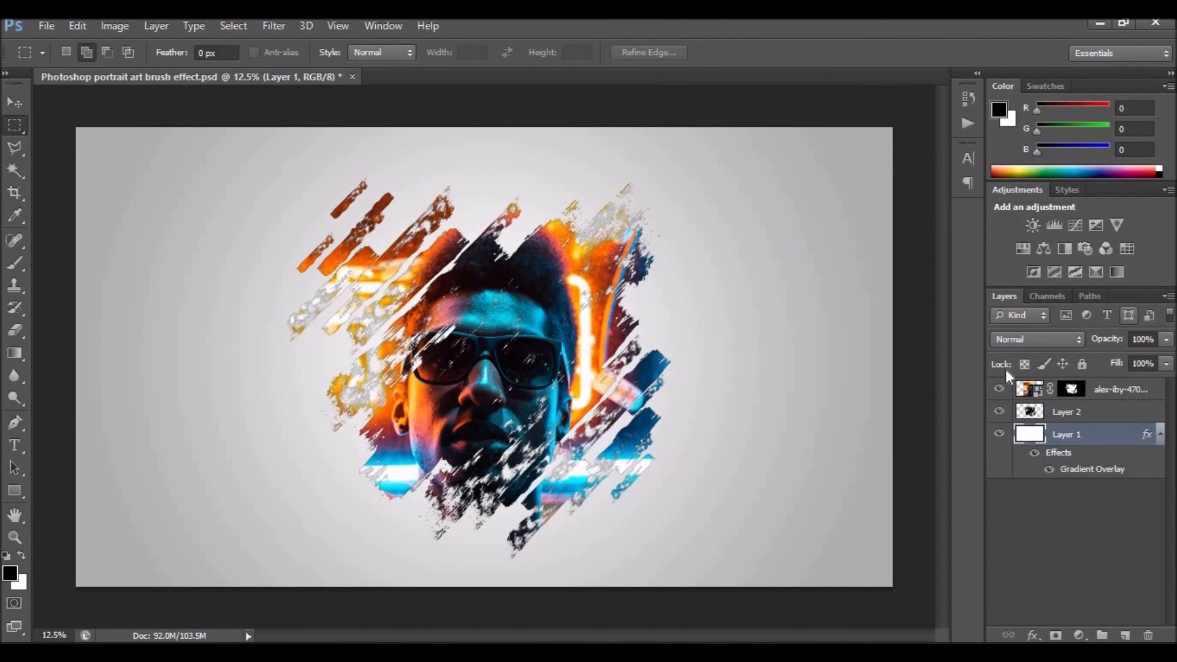